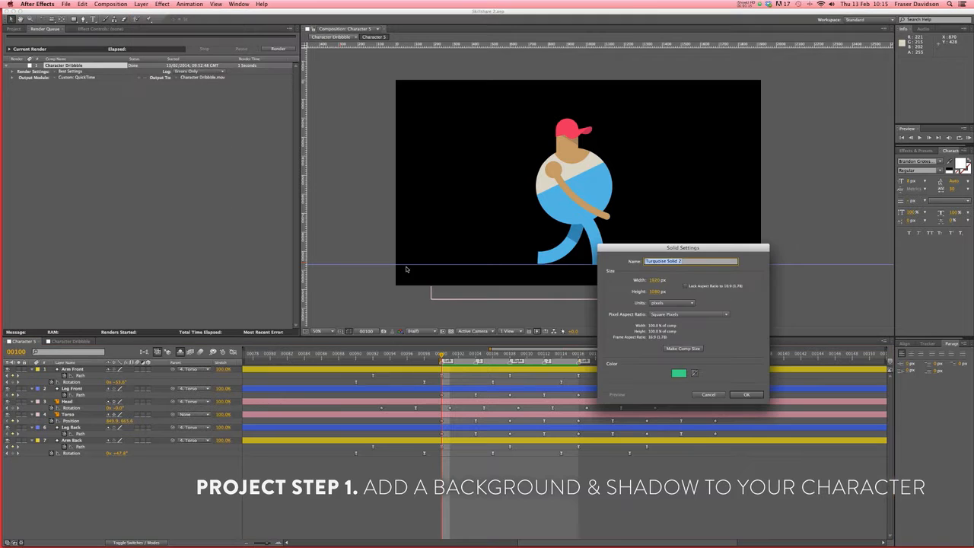
- Create a green, composition-sized solid and place it beneath all the character layers
click(678, 374)
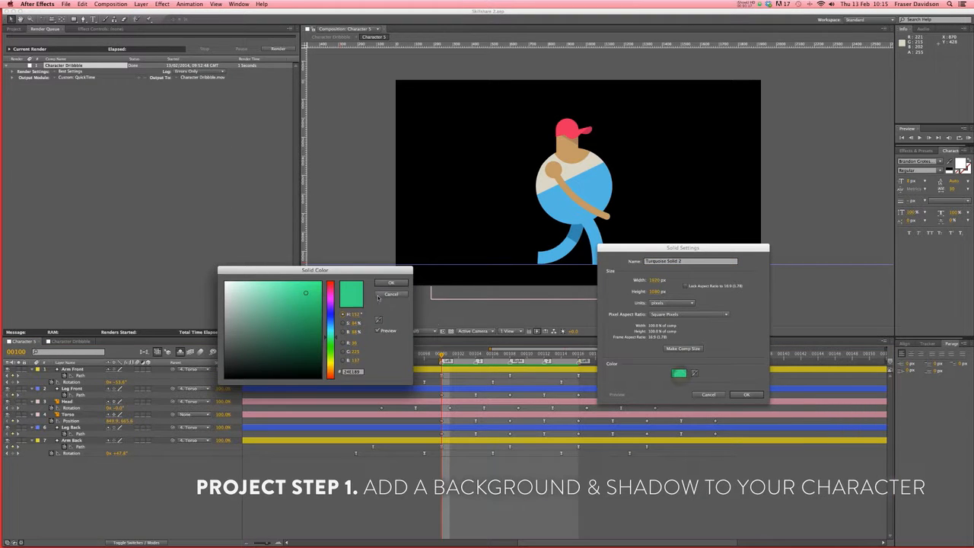
click(388, 283)
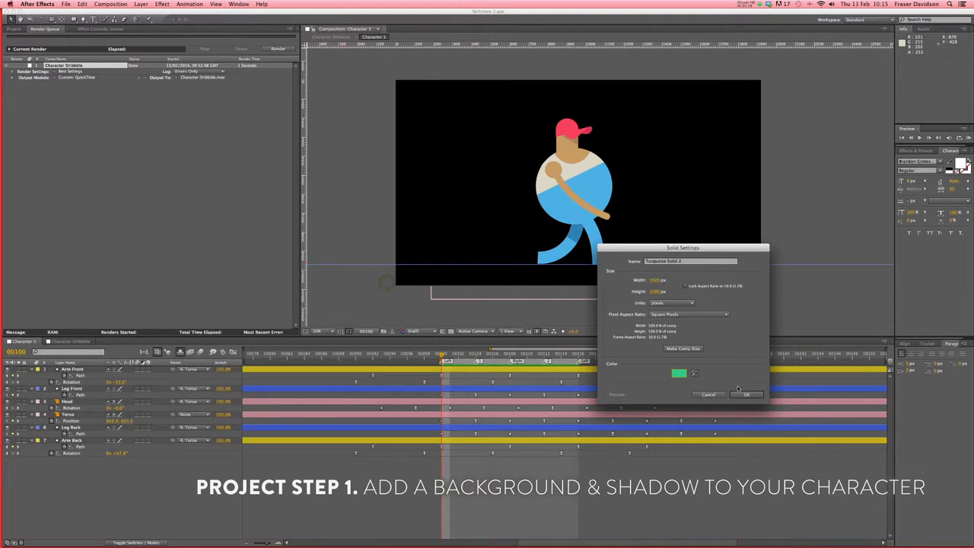
click(742, 394)
drag(90, 369, 86, 458)
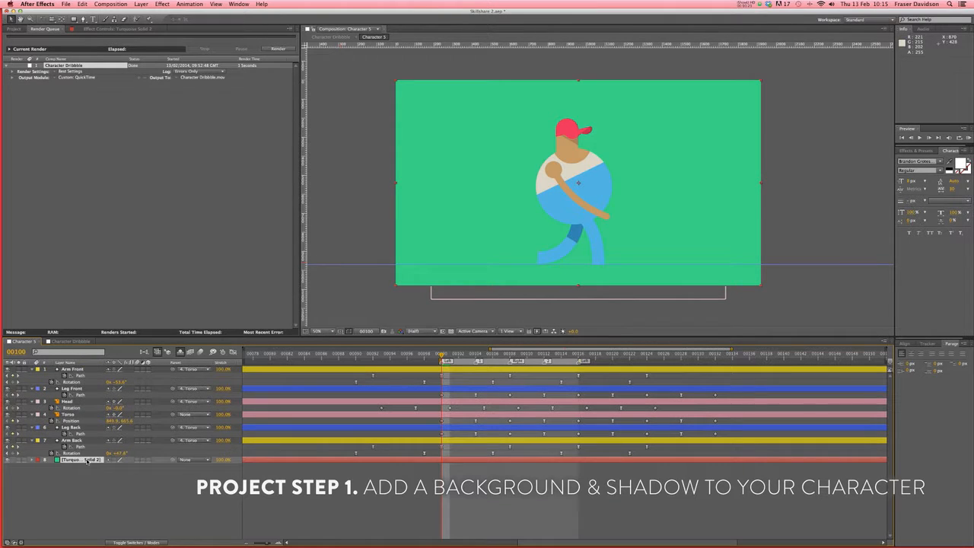
- Rename the new solid layer as Background
click(97, 504)
click(83, 461)
key(Return)
text(Background)
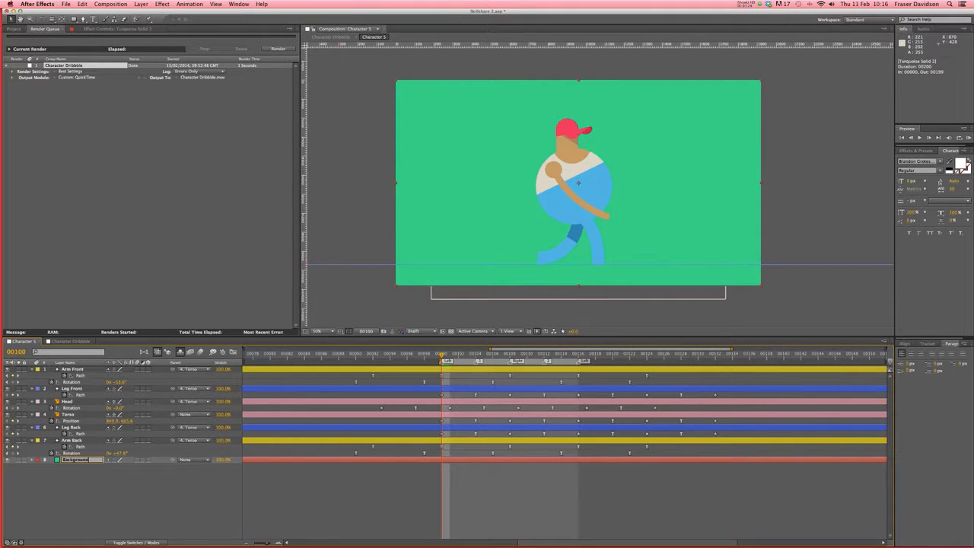
key(Return)
- Preview the walk cycle against the green background
click(529, 522)
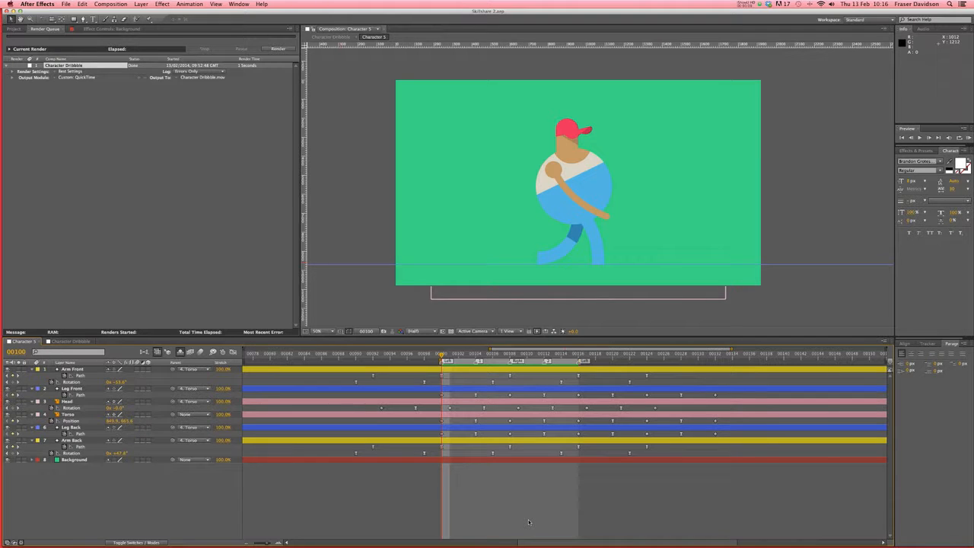
key(space)
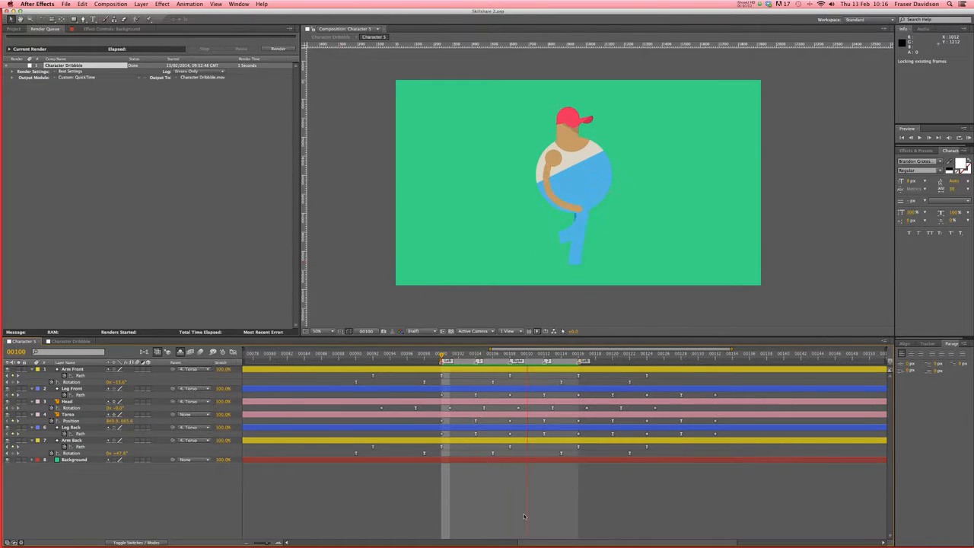
key(space)
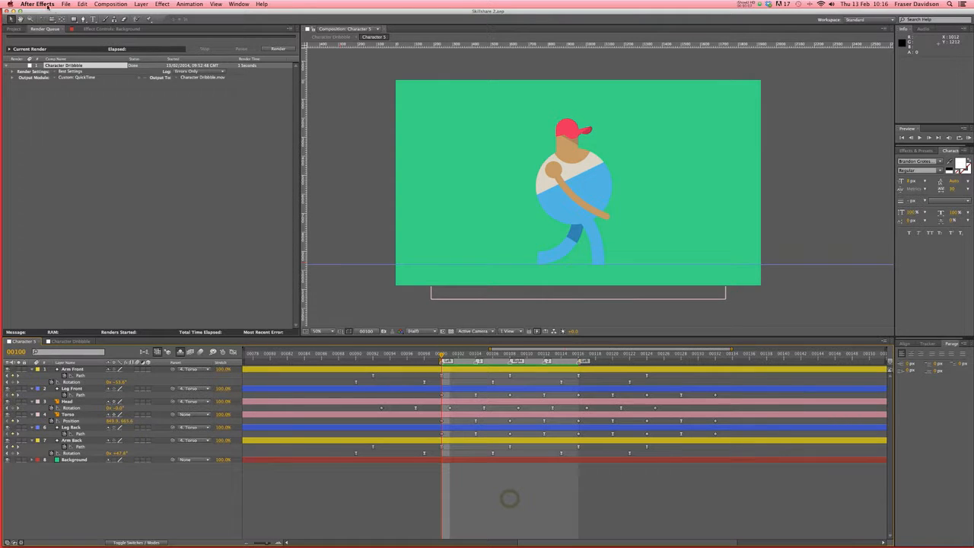
- Draw a straight horizontal line with the Pen tool along the ground guide, extending slightly beyond both of the character's feet
click(82, 20)
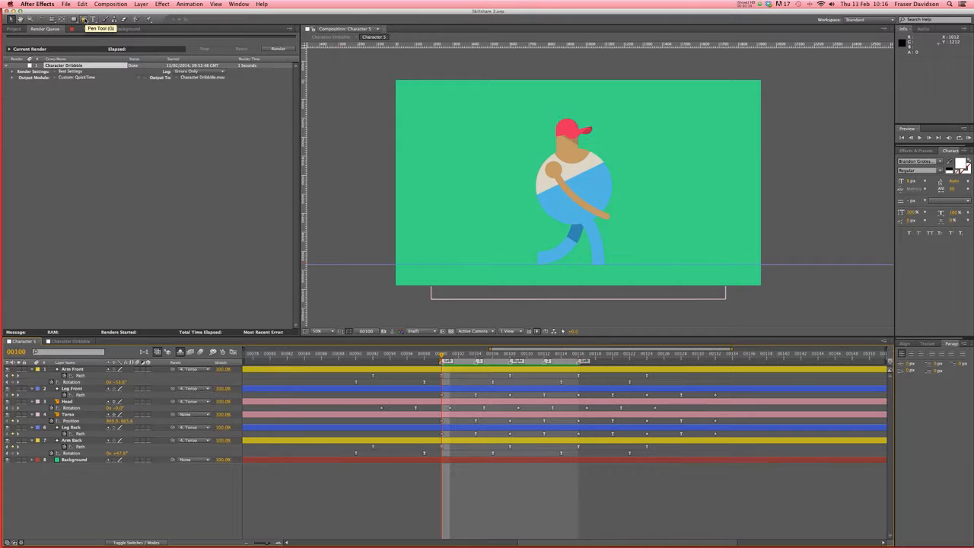
click(83, 20)
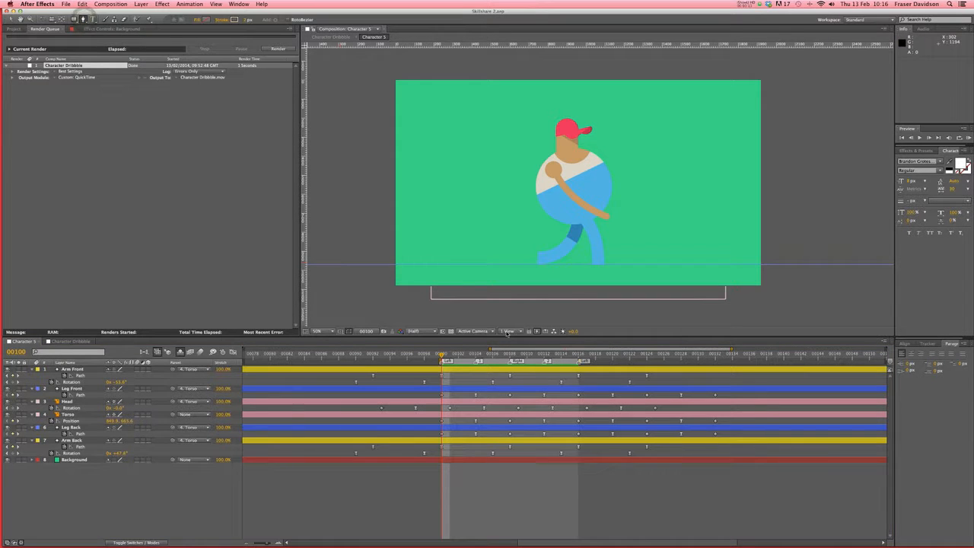
click(522, 267)
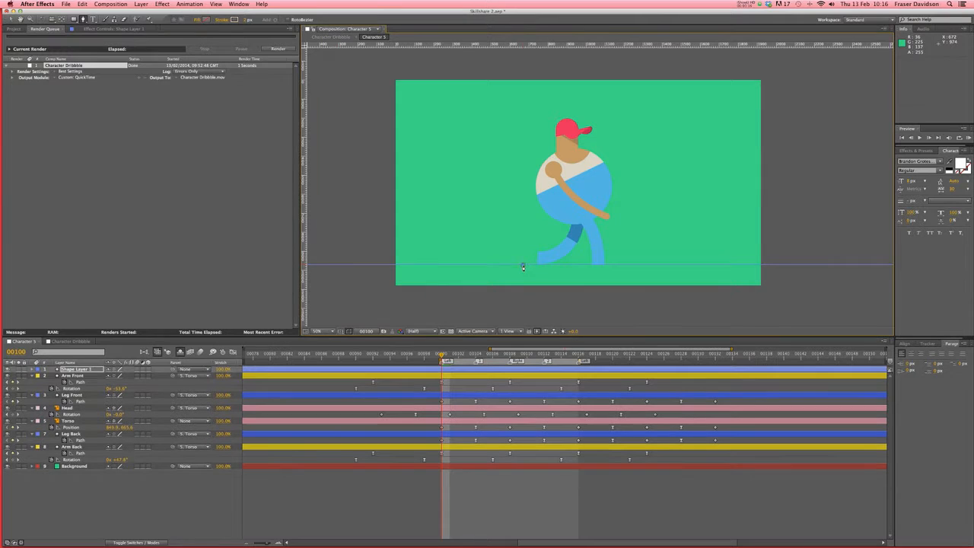
click(622, 265)
- Rename the line's shape layer as Shadow and place it directly above the Background layer
click(80, 369)
text(Chi)
key(Return)
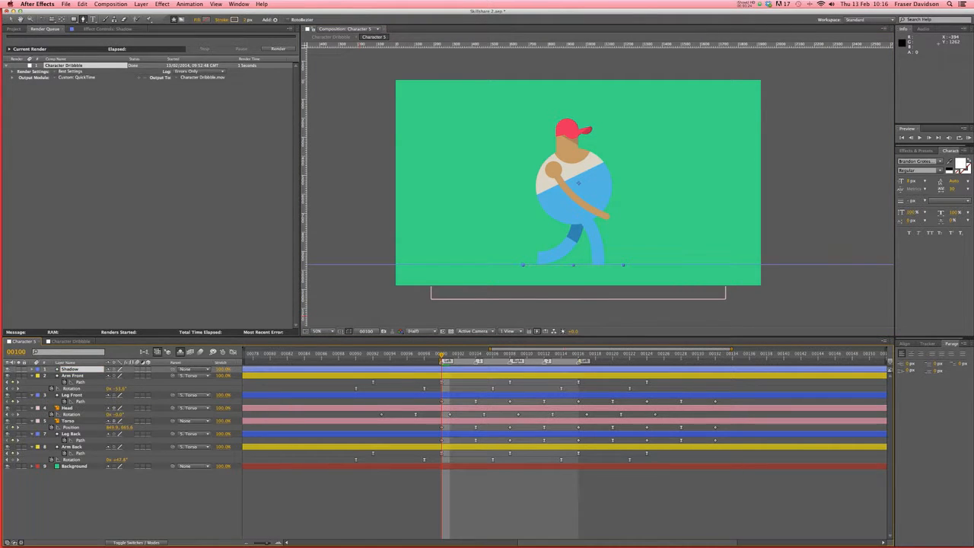
drag(68, 369, 70, 461)
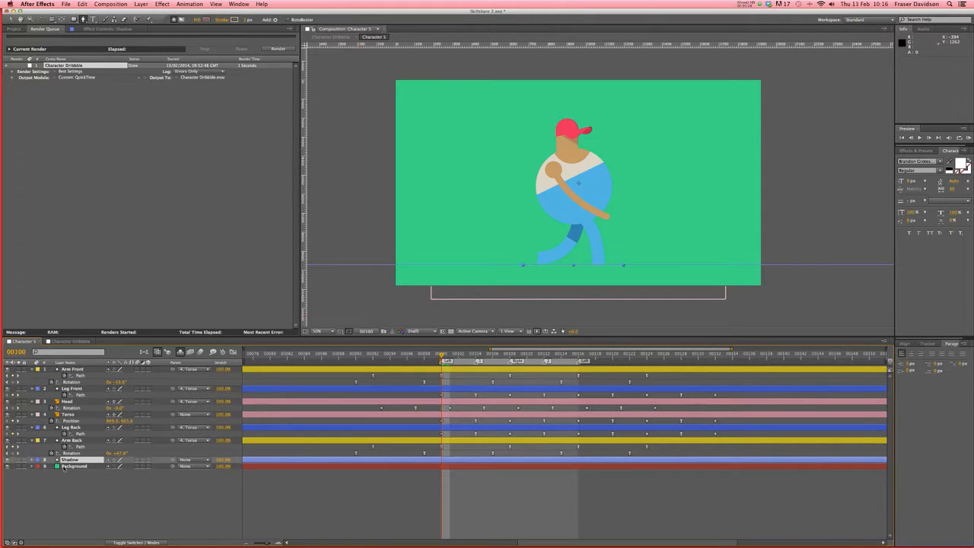
- Set the Shadow line's stroke color to black (000000) and its stroke width to 42
click(32, 461)
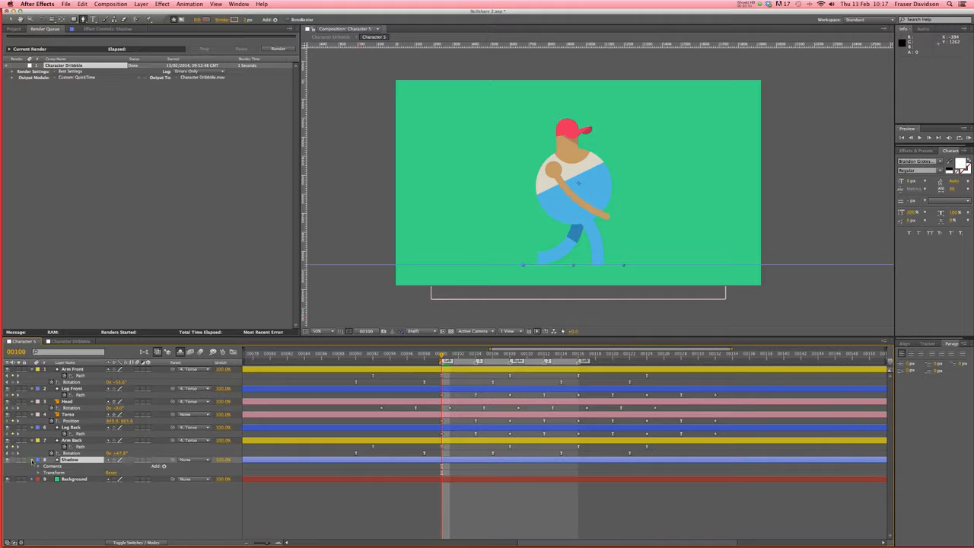
click(38, 465)
click(45, 472)
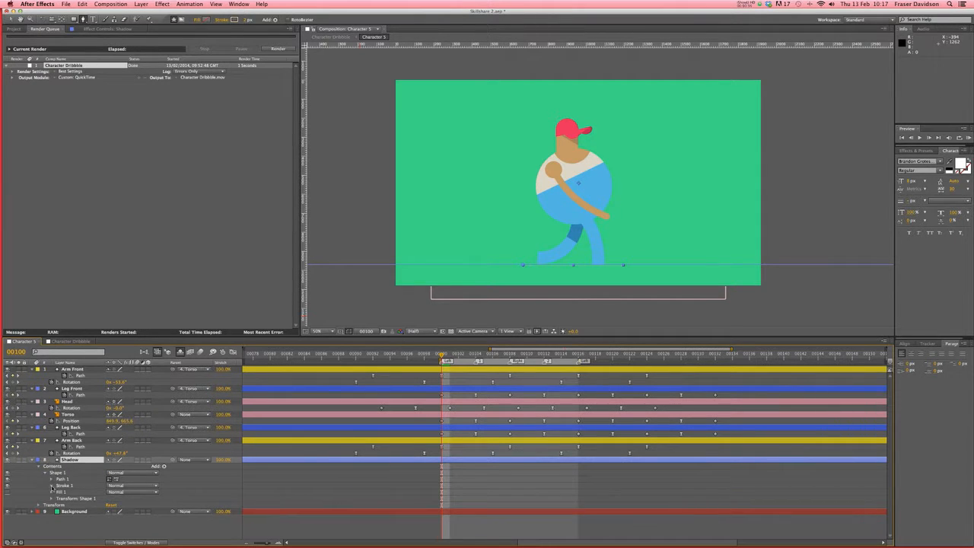
click(51, 485)
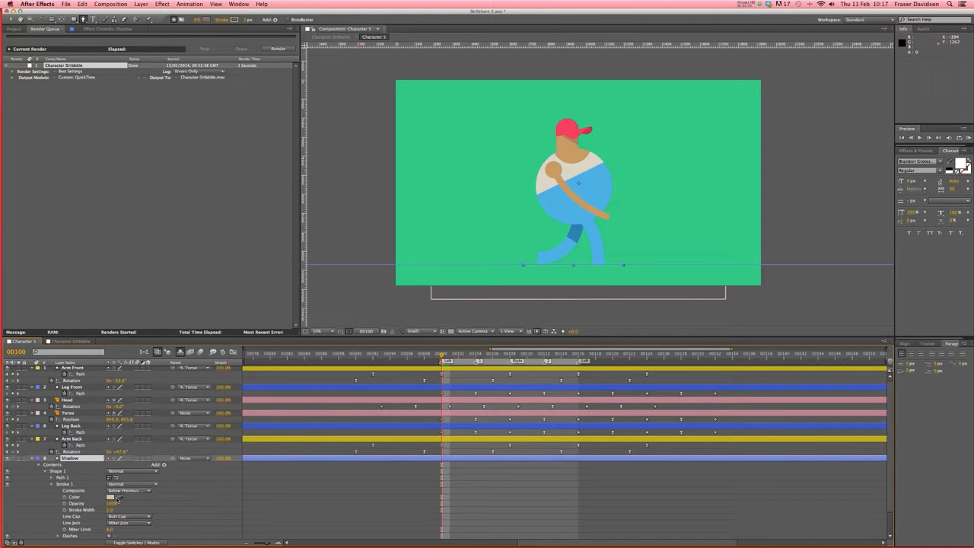
click(111, 496)
click(226, 377)
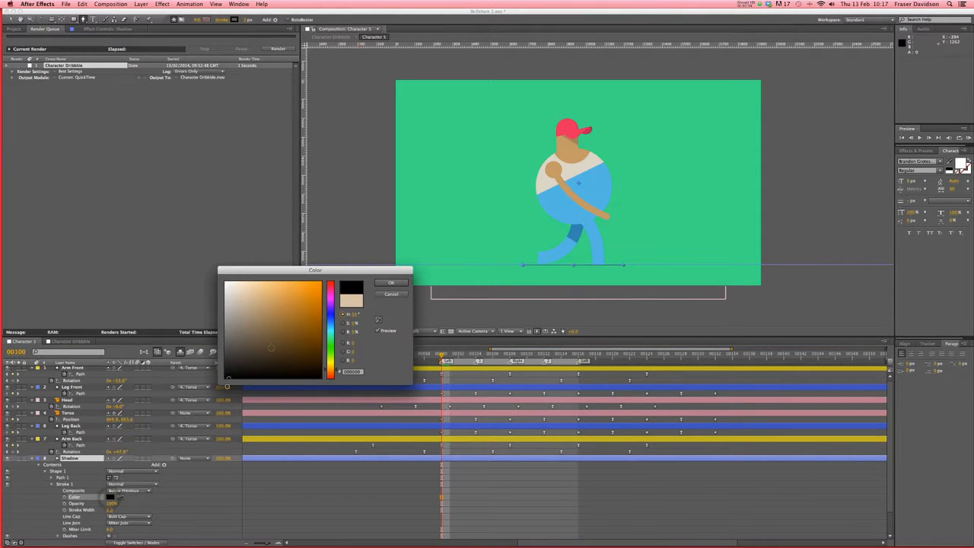
click(391, 282)
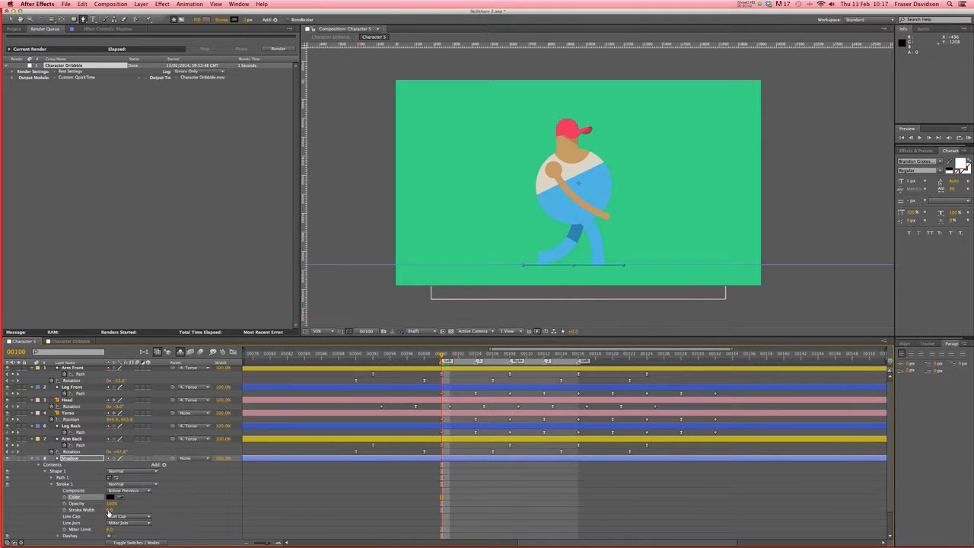
drag(110, 509, 123, 509)
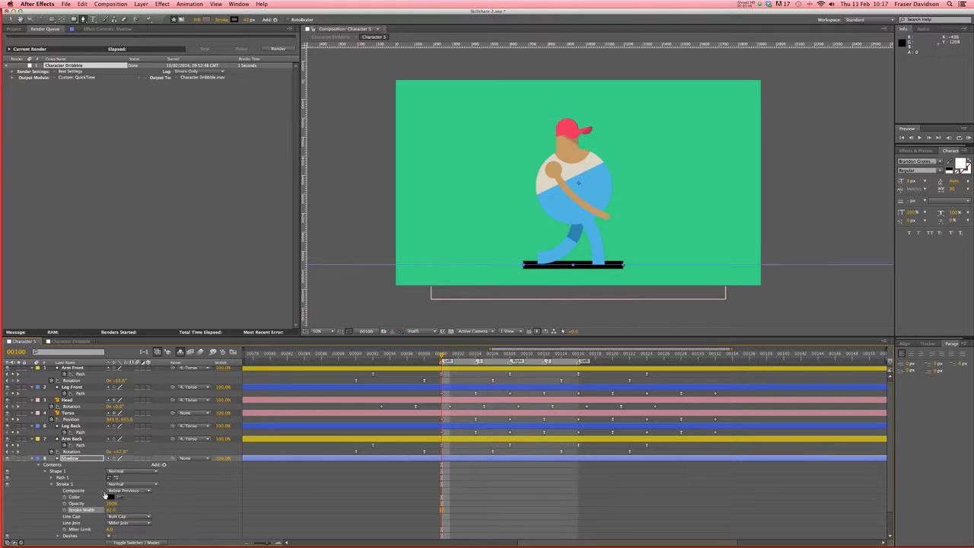
- Set the Shadow layer's overall opacity to 20% in its transform properties
click(78, 459)
scroll(74, 460, down, 2)
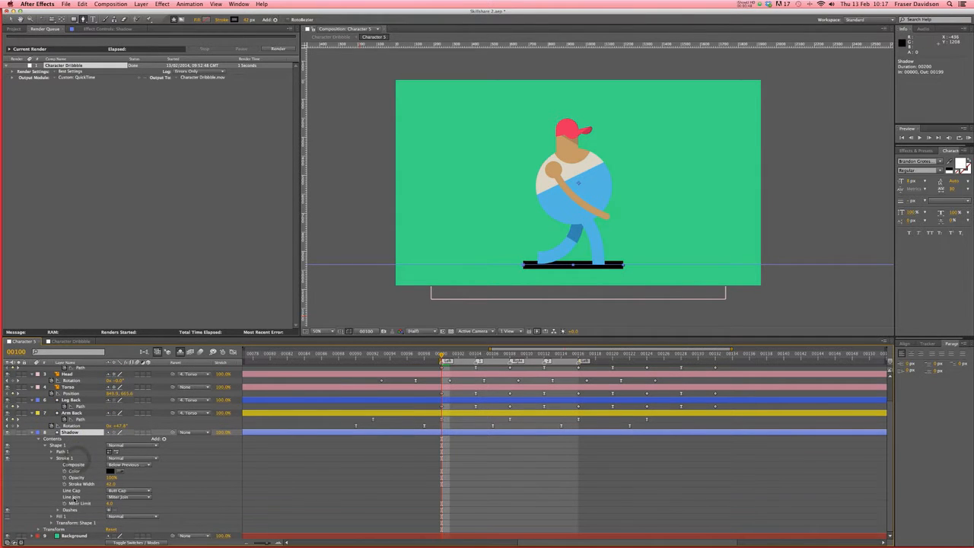
click(39, 528)
scroll(69, 510, down, 2)
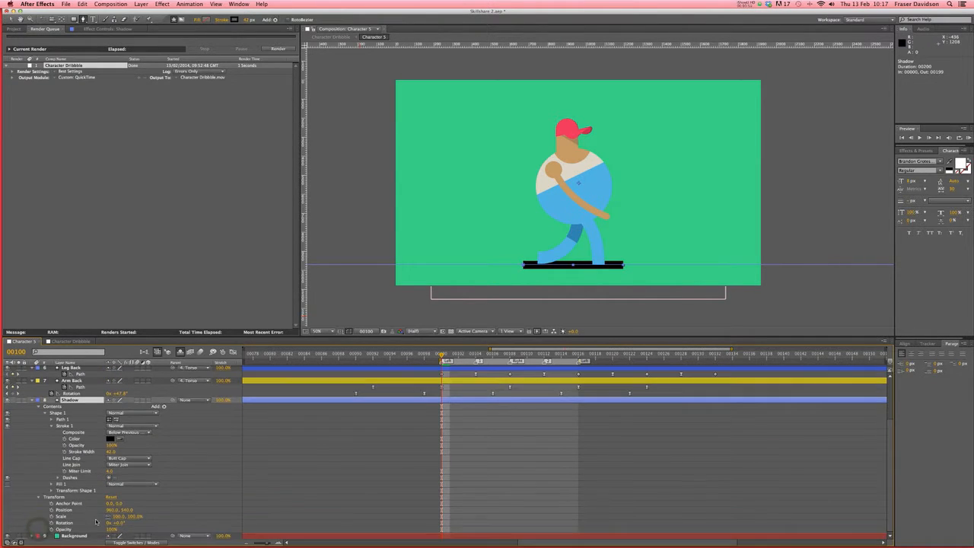
click(111, 529)
click(112, 530)
text(20)
key(Return)
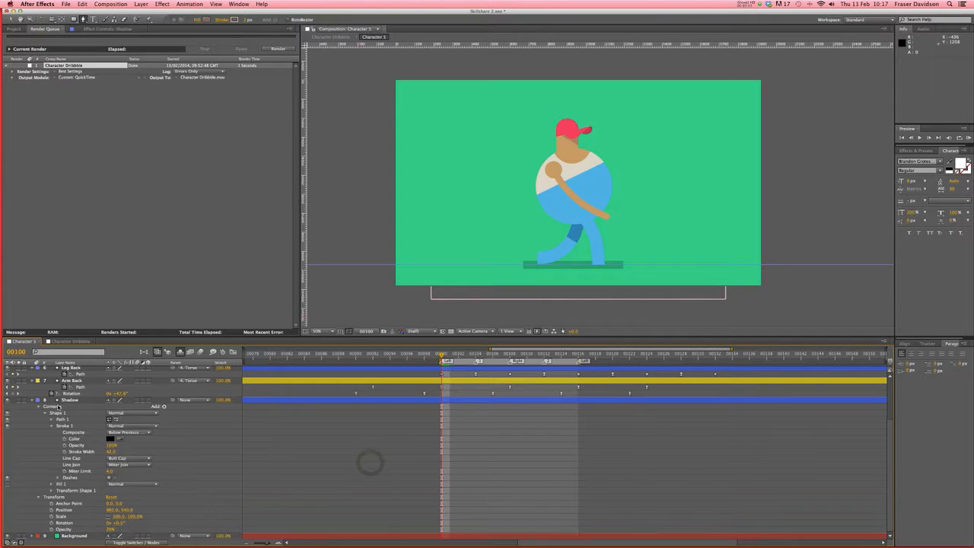
- Preview the walk cycle with the semi-transparent shadow beneath the character
click(70, 400)
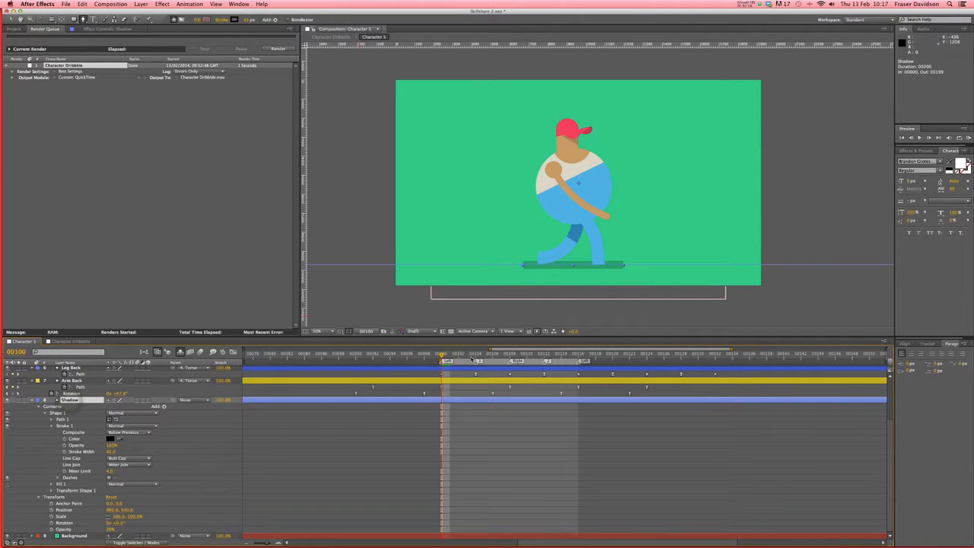
key(space)
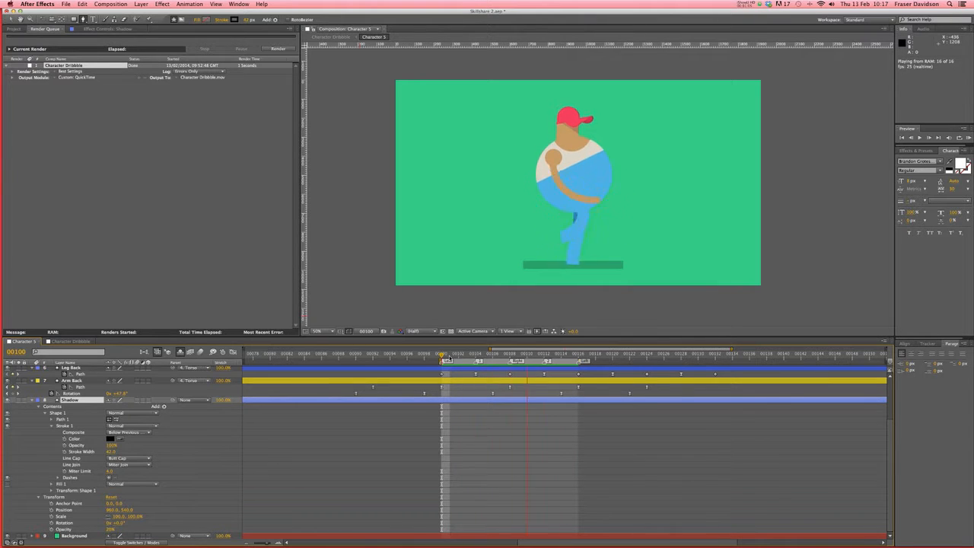
key(space)
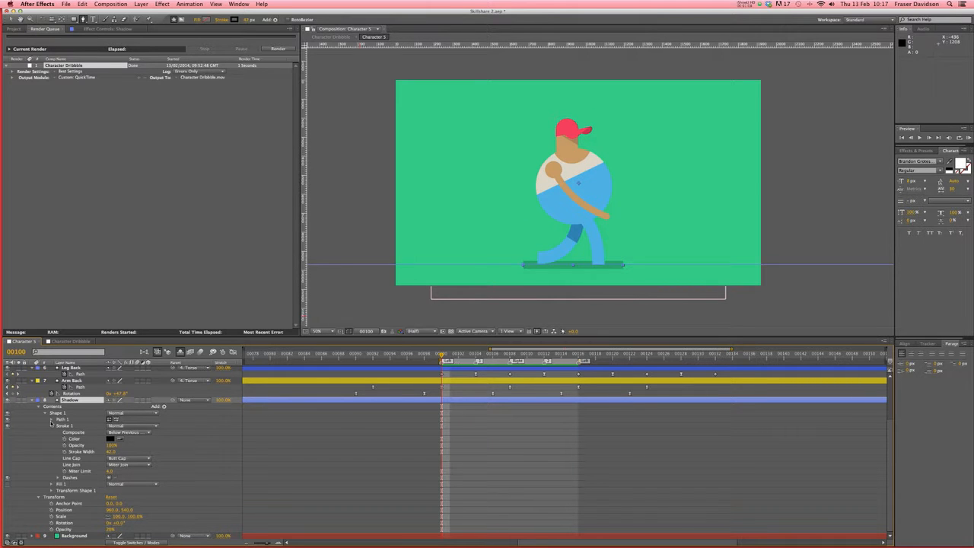
- Start keyframing the Shadow's path at frame 100 and extend its left end slightly outward behind the rear foot
click(51, 420)
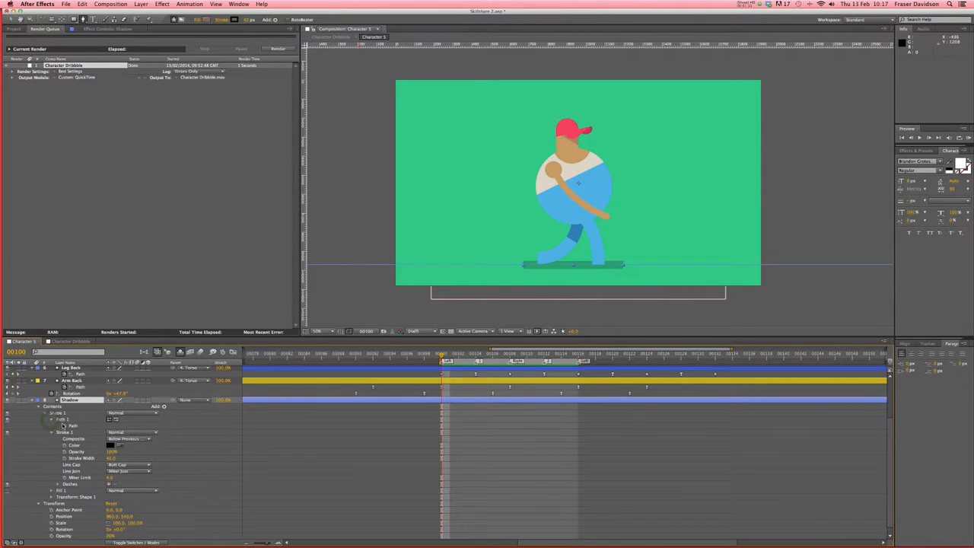
mouse_move(459, 357)
mouse_down()
mouse_move(510, 356)
mouse_move(451, 356)
mouse_up()
click(70, 427)
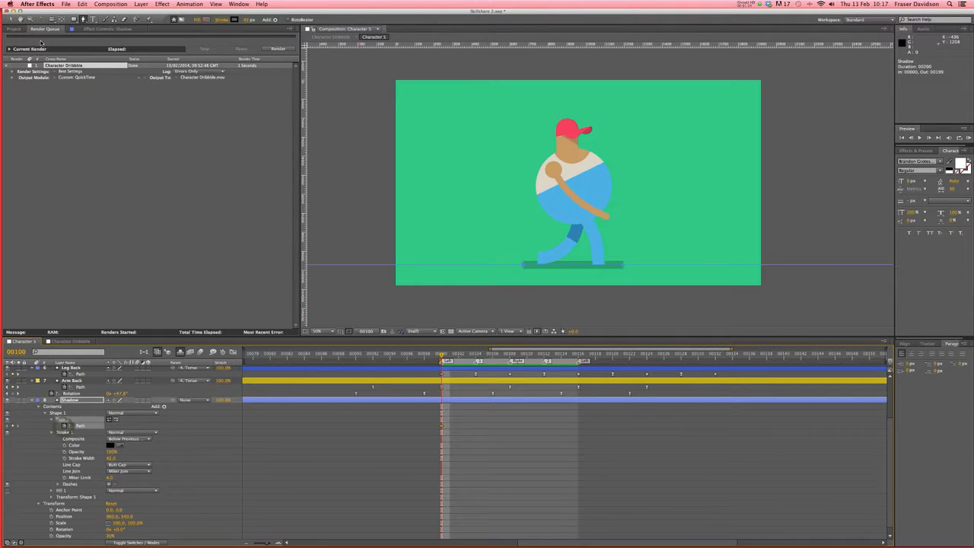
click(11, 19)
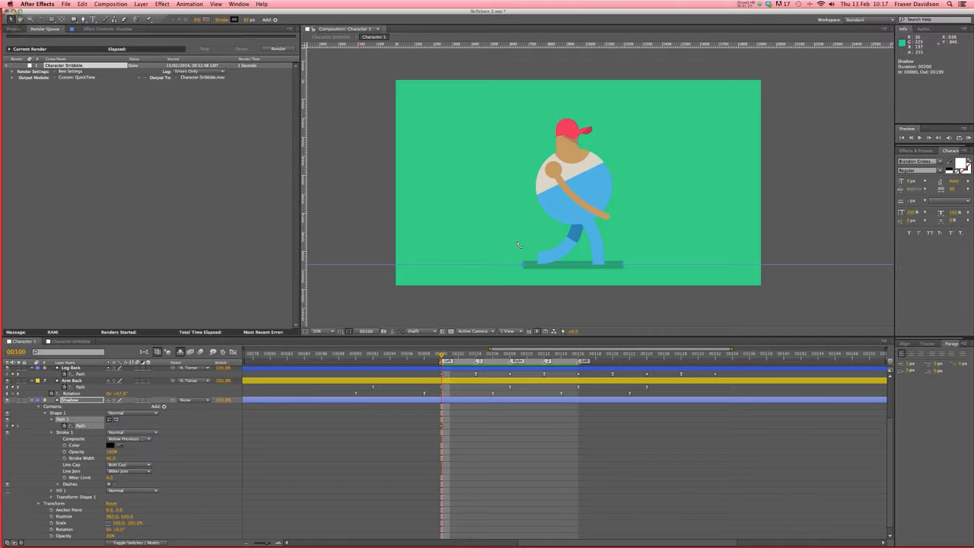
click(523, 265)
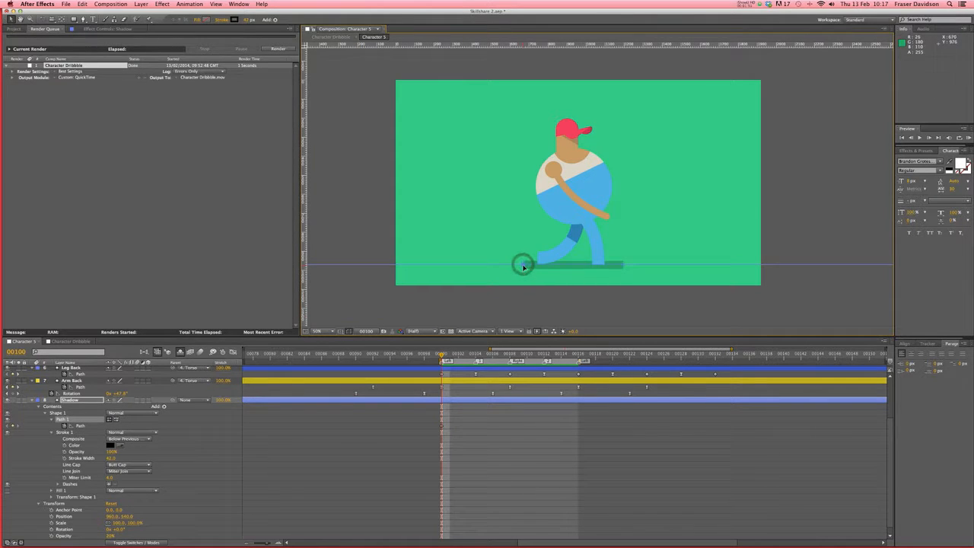
drag(522, 266, 520, 266)
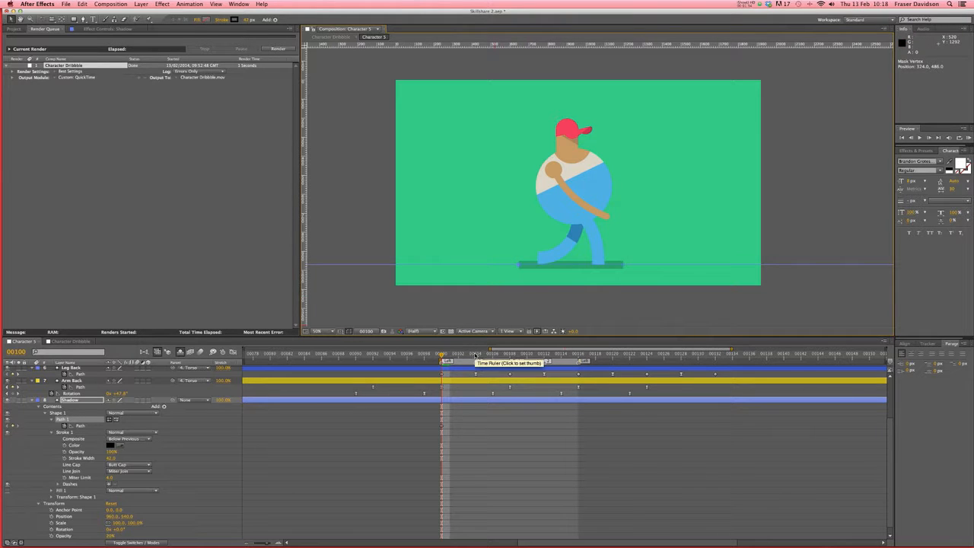
- At frame 104, move both ends of the shadow line inward to shorten it under the standing leg
click(476, 355)
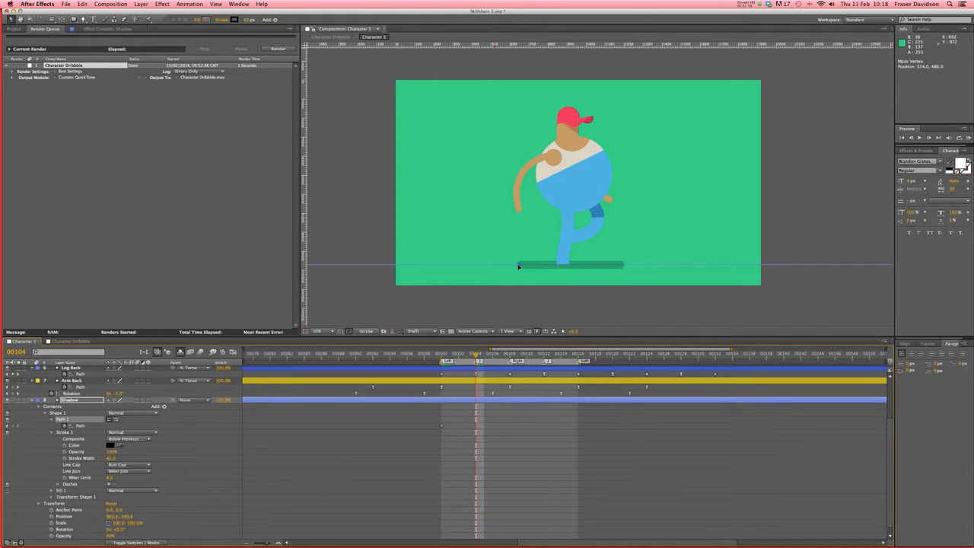
drag(519, 265, 538, 263)
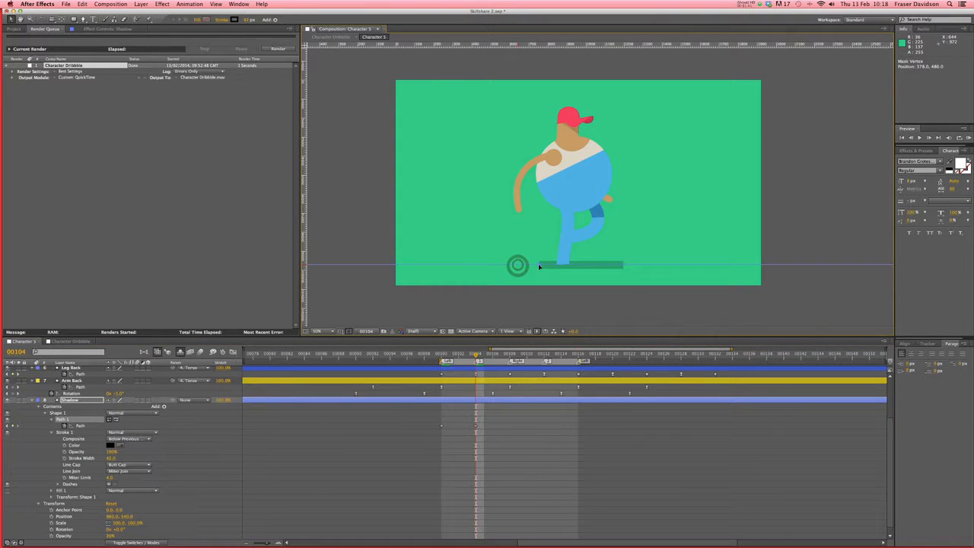
drag(622, 267, 605, 264)
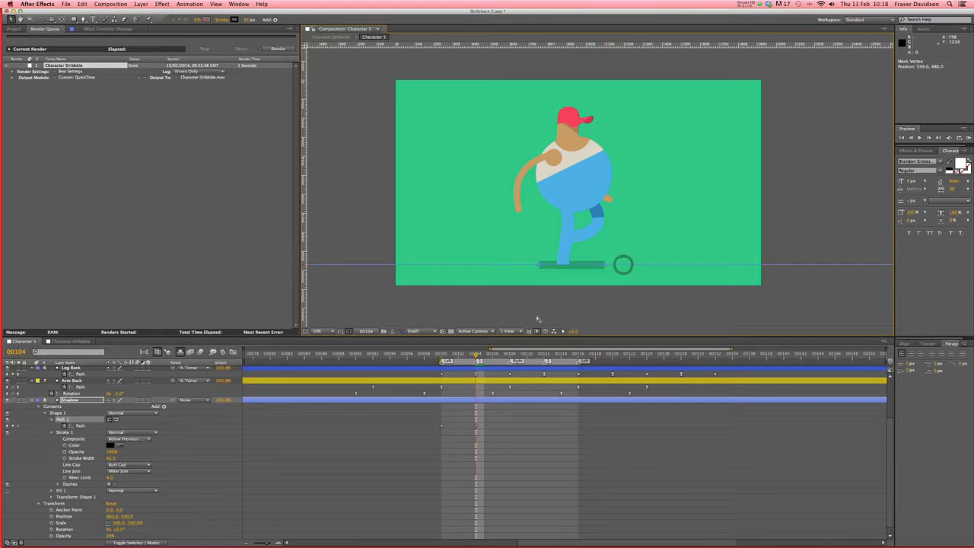
- Copy the Shadow's wide path keyframe from frame 100 to frame 108
click(510, 355)
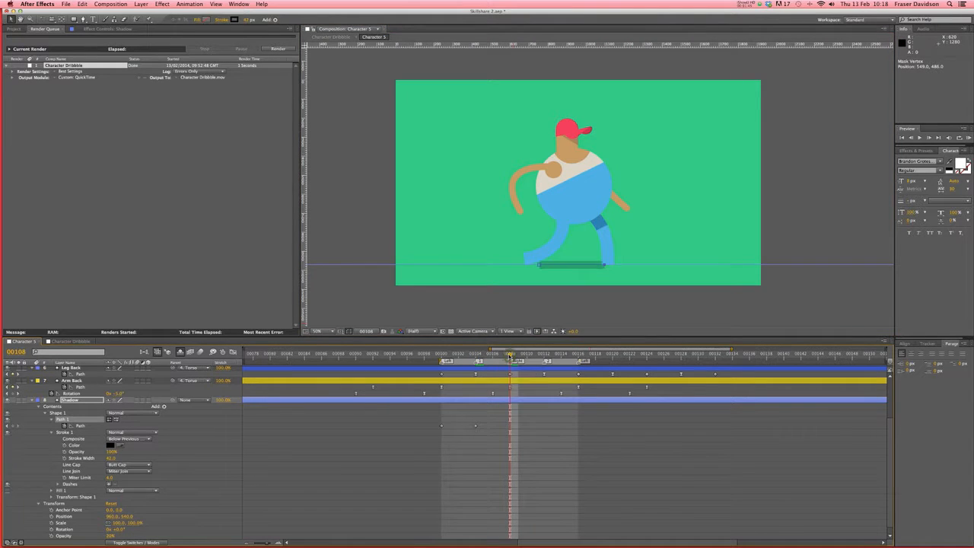
click(441, 427)
key(super+c)
key(super+v)
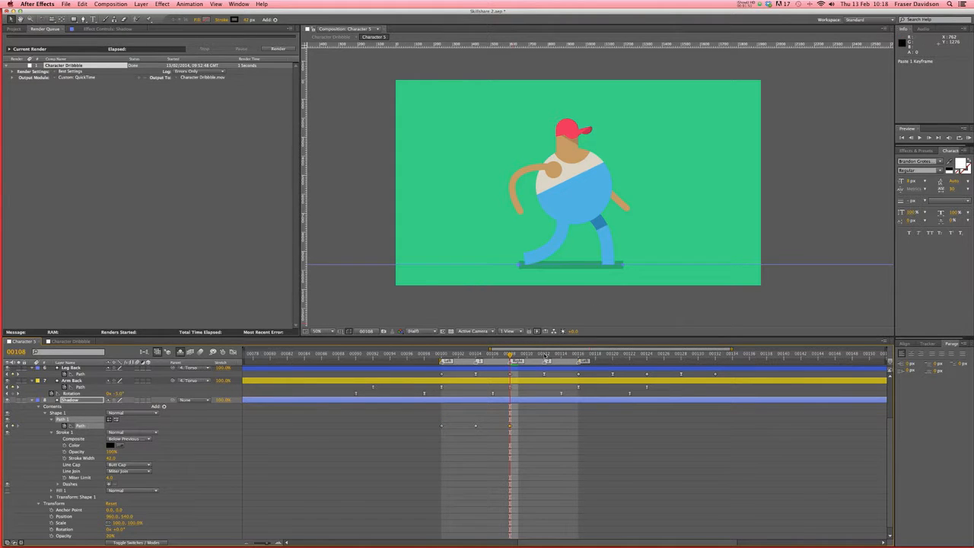
- Copy the Shadow's narrow path keyframe from frame 104 to frame 112
click(544, 356)
click(474, 426)
key(super+c)
key(super+v)
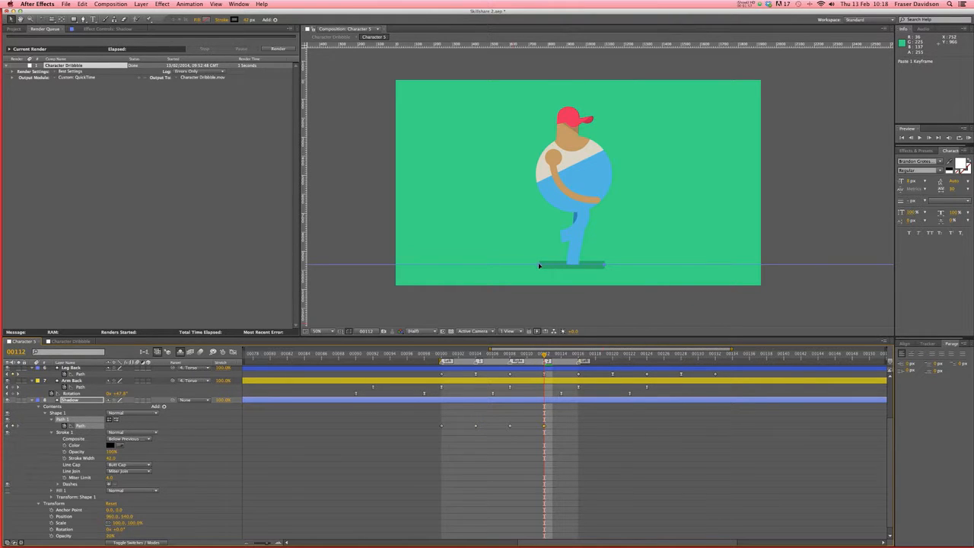
- Move both ends of the shadow line further inward at frame 112, and paste the wide path keyframe at frame 116
click(539, 264)
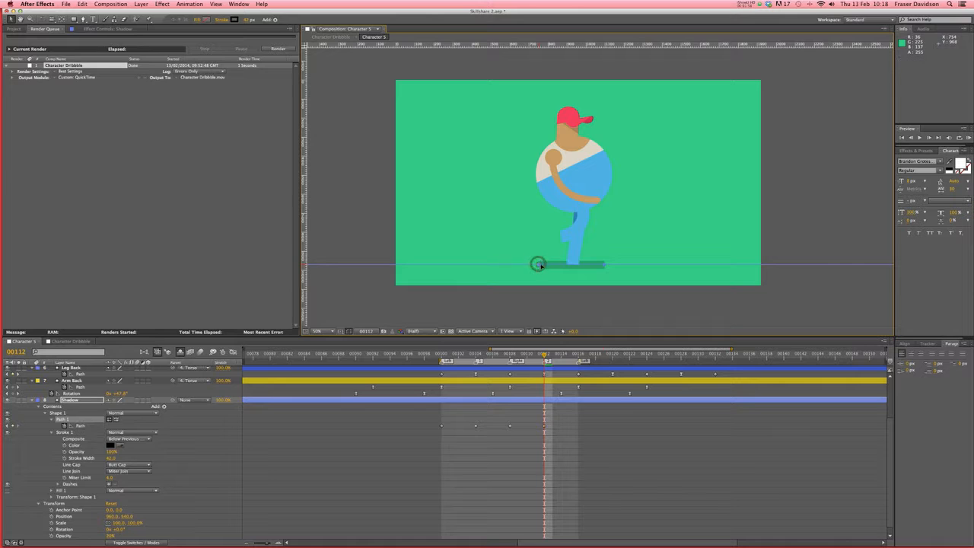
click(601, 264)
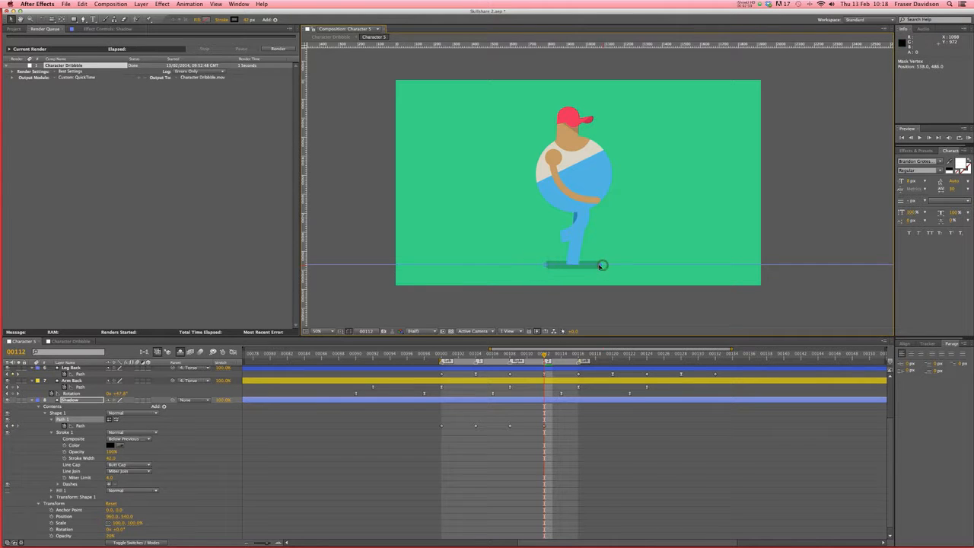
click(578, 355)
key(super+v)
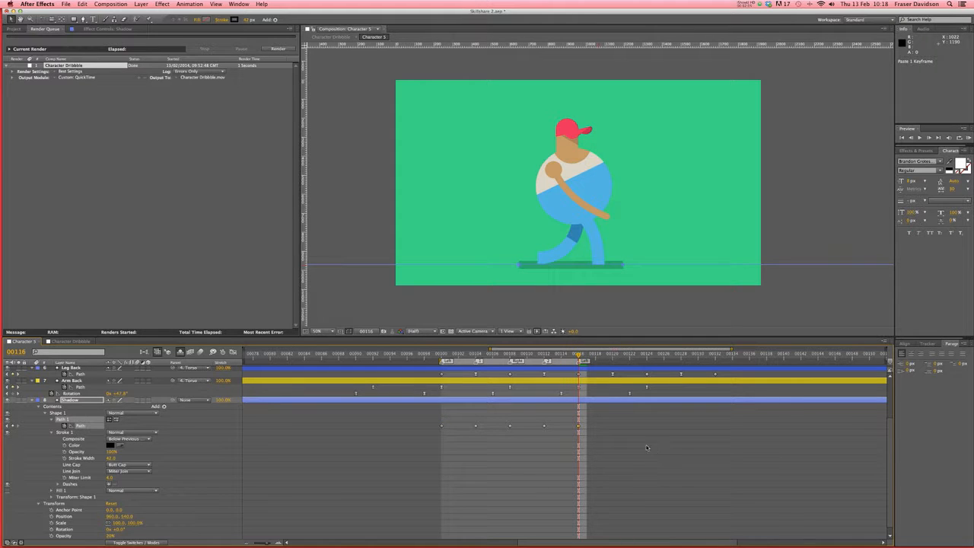
- Preview the walk cycle to check the shadow widening and narrowing with the steps
scroll(628, 439, up, 2)
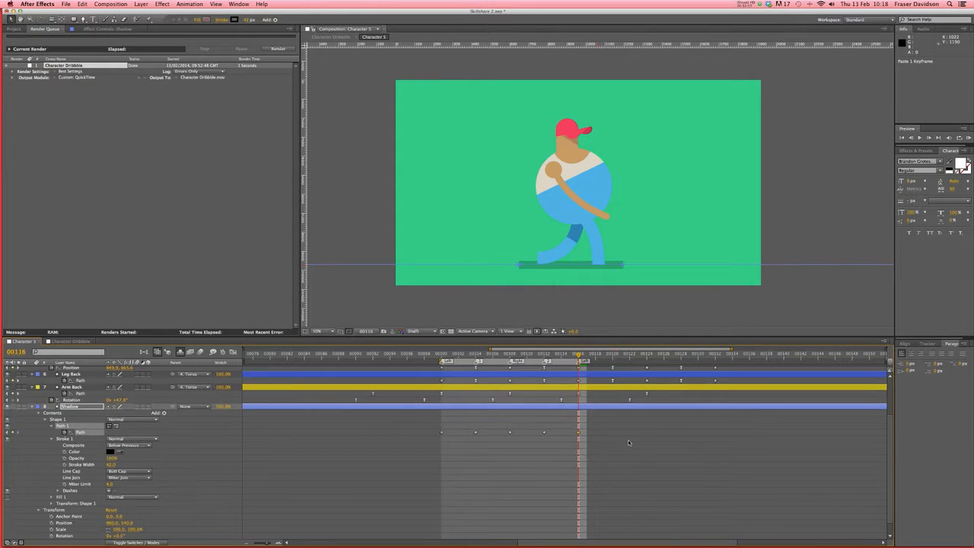
key(space)
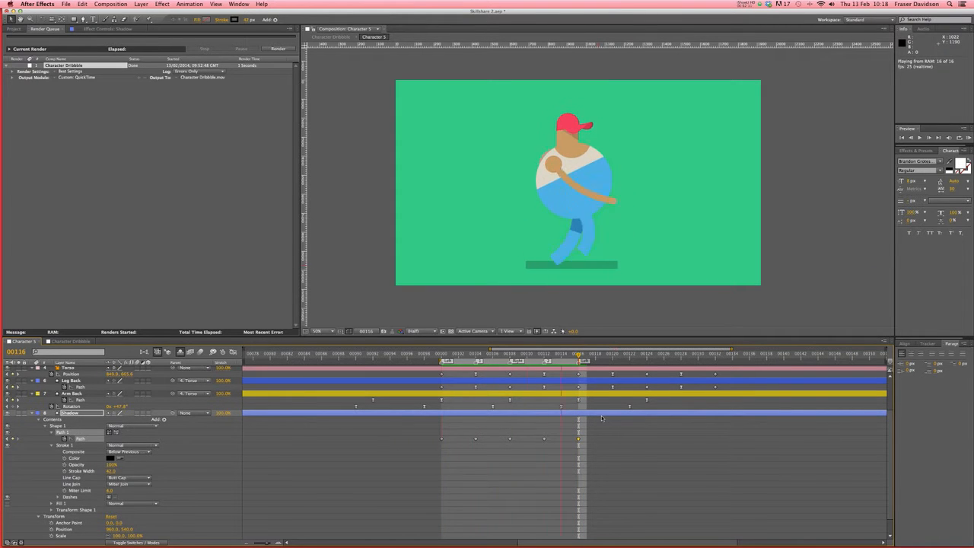
key(space)
- Apply Easy Ease to the Shadow's narrow path keyframes at frames 104 and 112
drag(557, 432, 540, 446)
drag(485, 431, 473, 446)
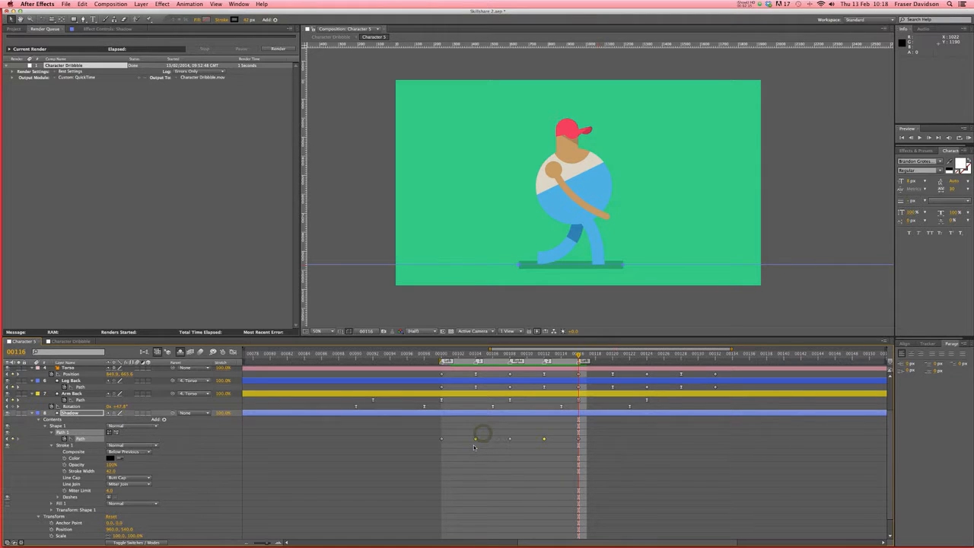
click(180, 5)
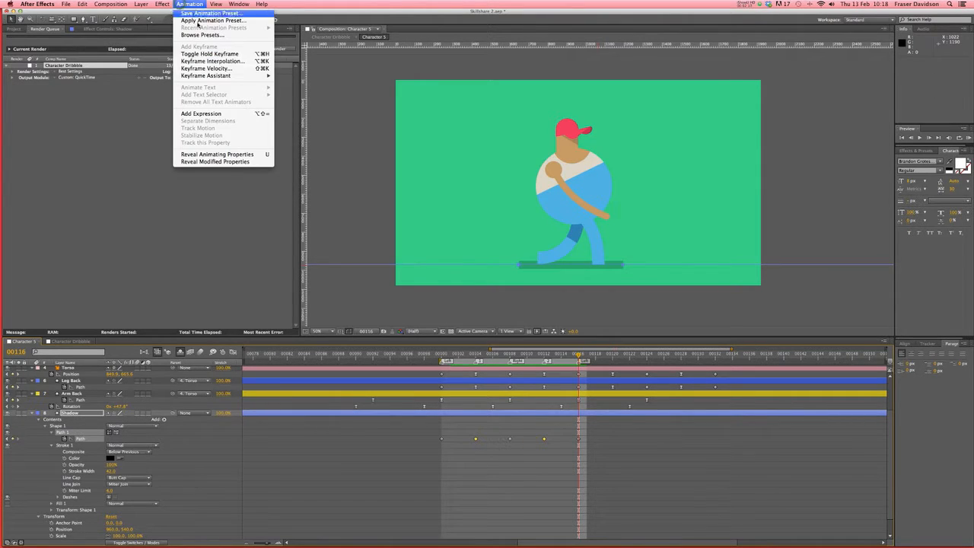
mouse_move(210, 76)
click(309, 90)
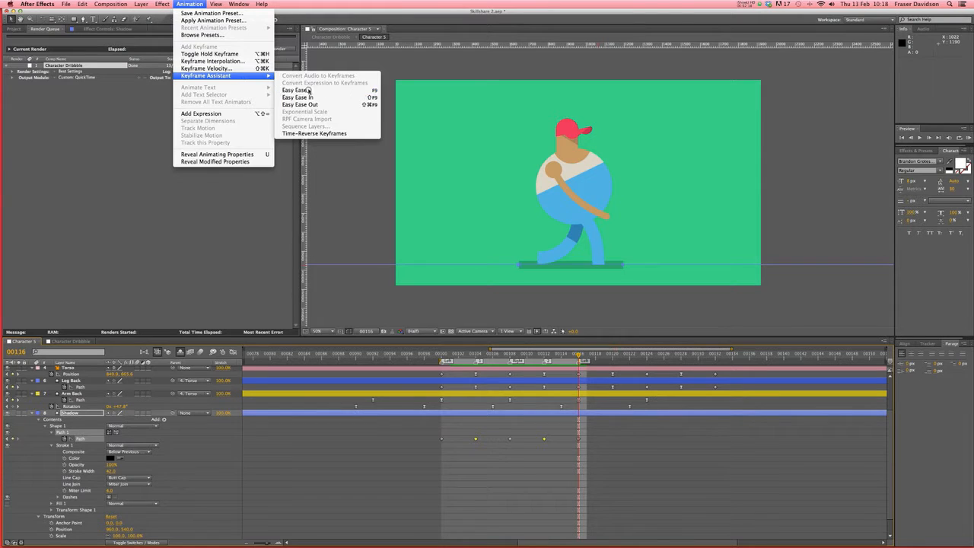
- Set the incoming and outgoing velocity influence of the two eased Shadow path keyframes to 66%
click(189, 3)
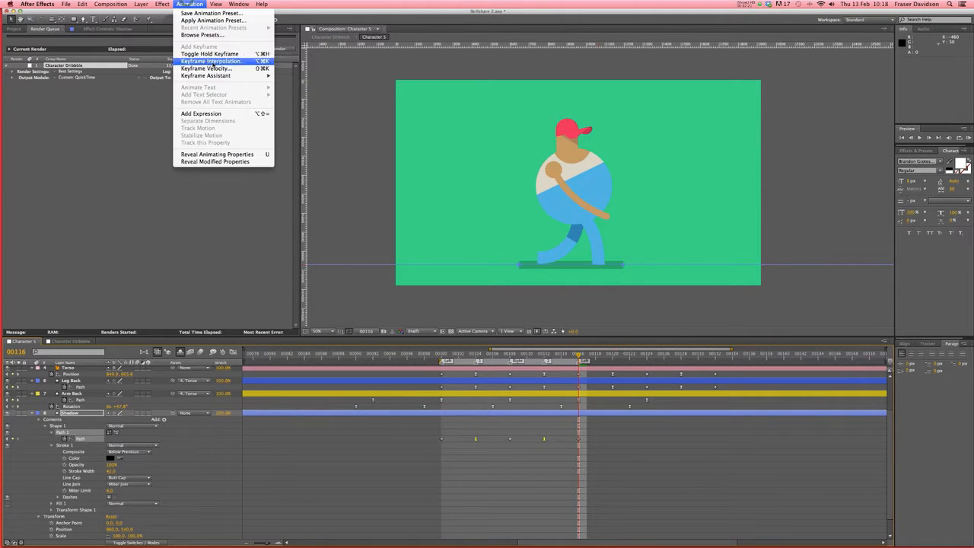
click(215, 69)
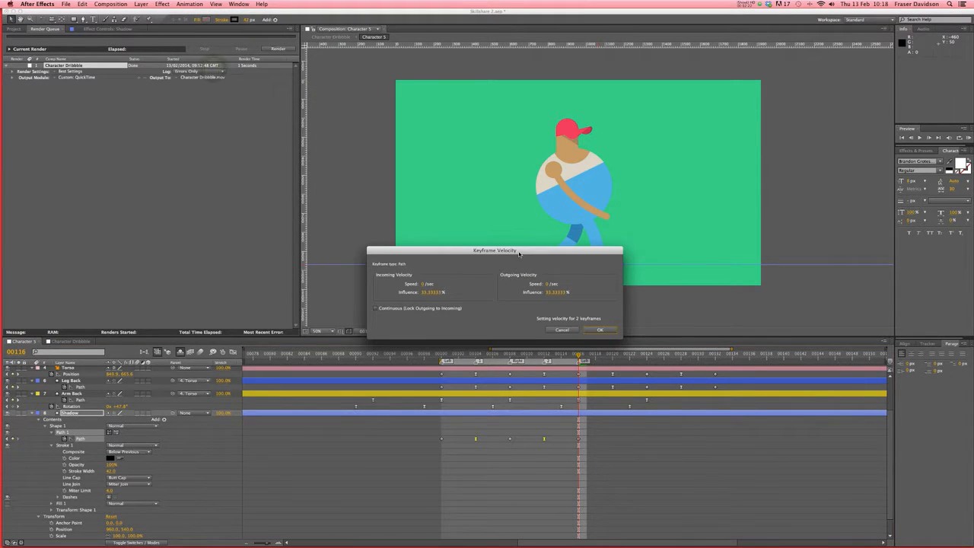
click(556, 292)
text(66)
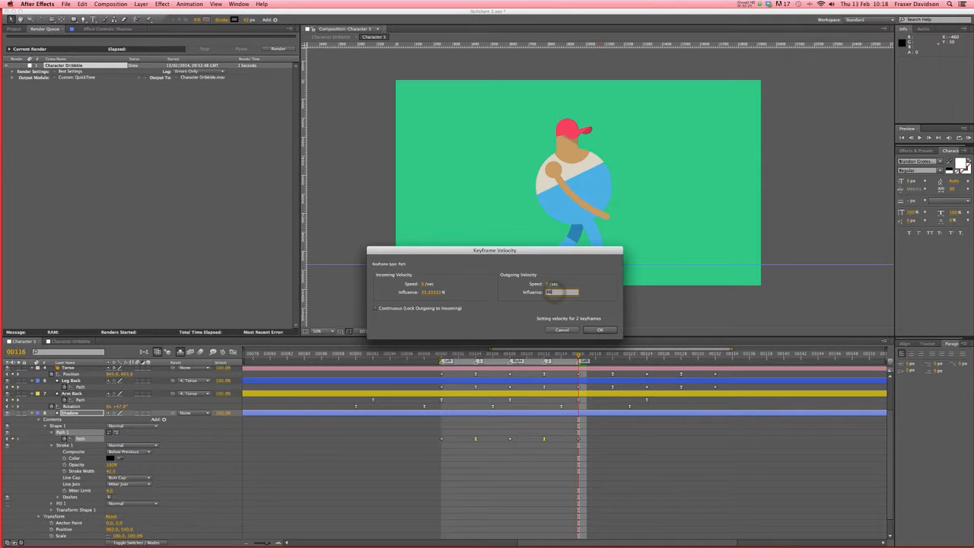
click(438, 292)
text(66)
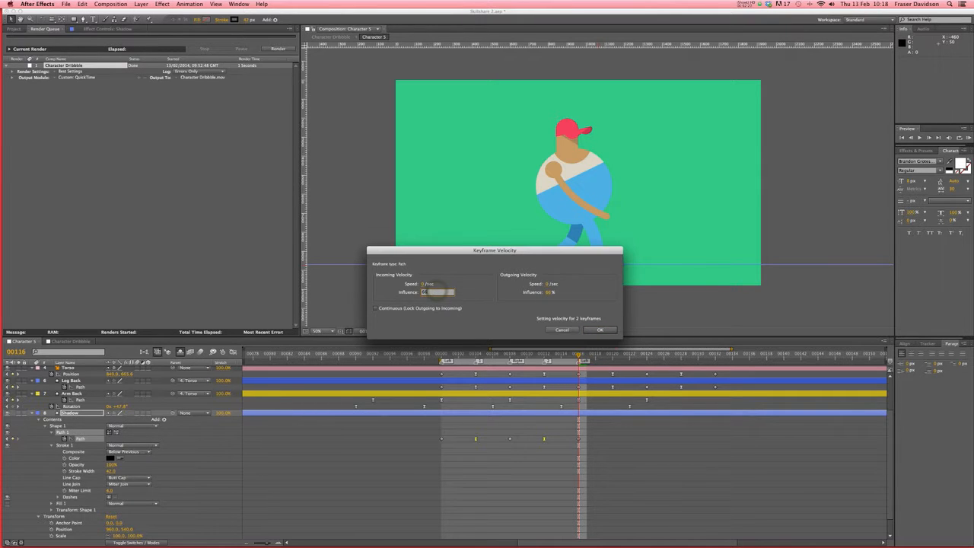
click(596, 329)
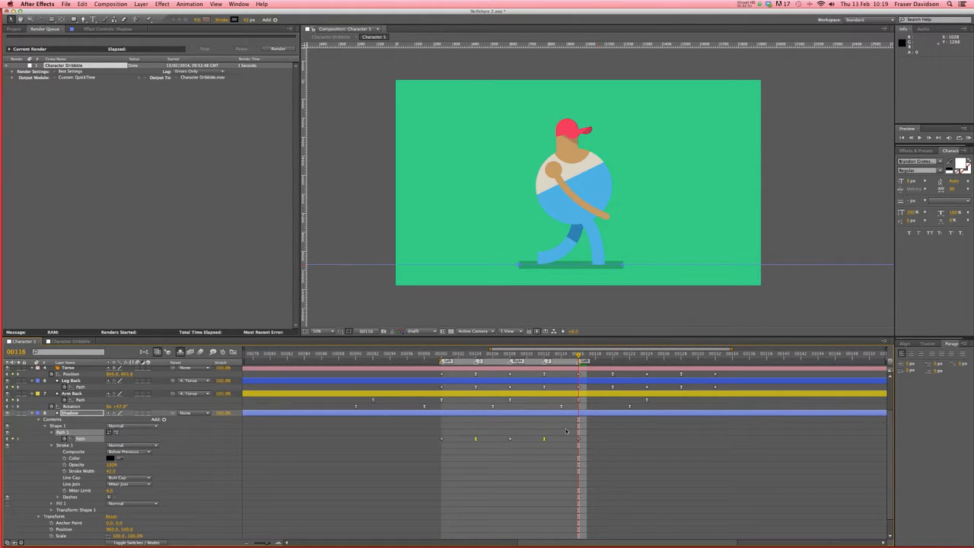
- Deselect the Shadow's keyframes and play back the walk cycle with the eased shadow
click(612, 441)
click(612, 441)
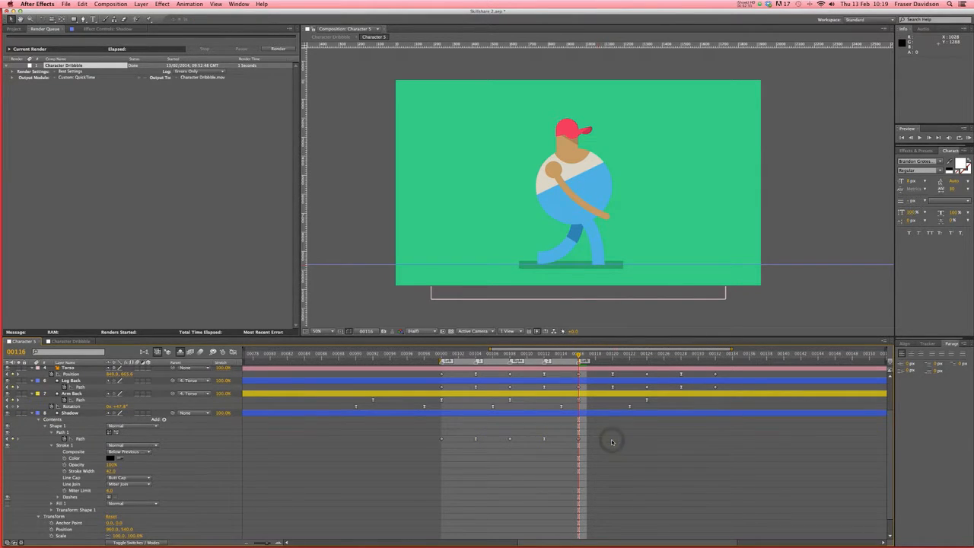
key(space)
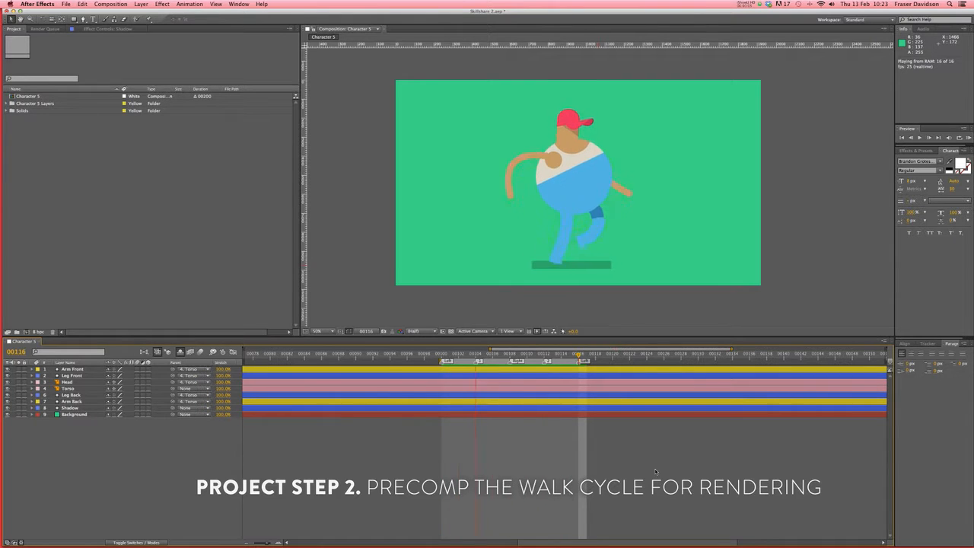
key(space)
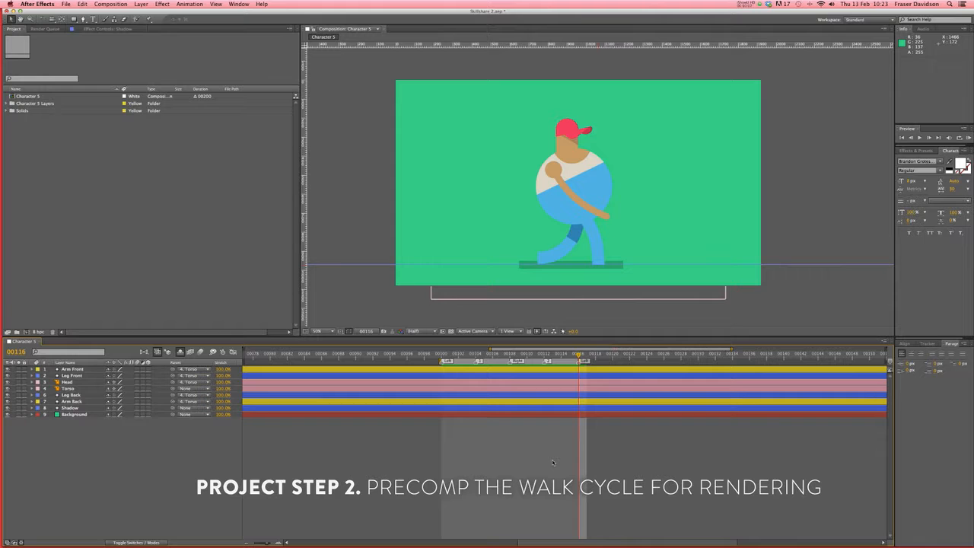
- Review the size, frame rate and duration in the Character 5 composition's settings
click(551, 459)
click(110, 4)
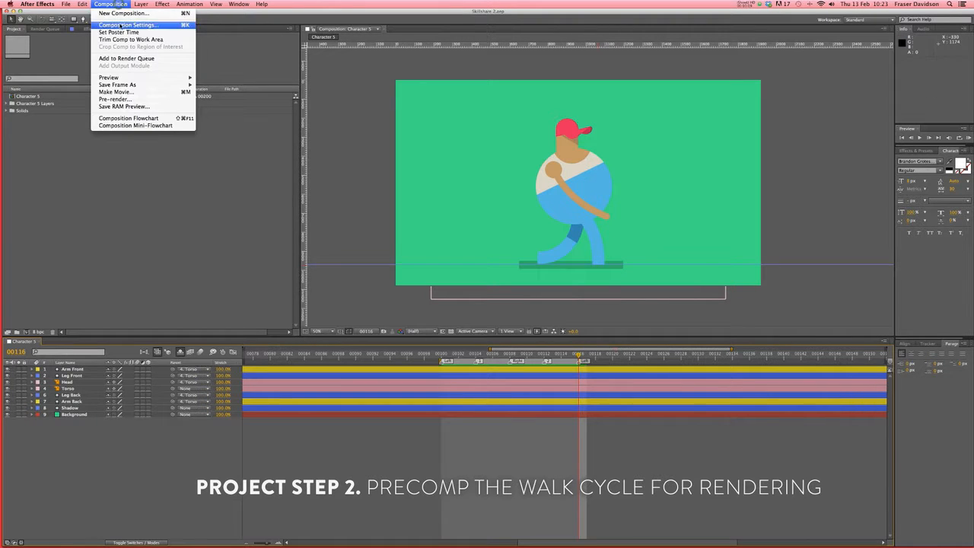
click(129, 15)
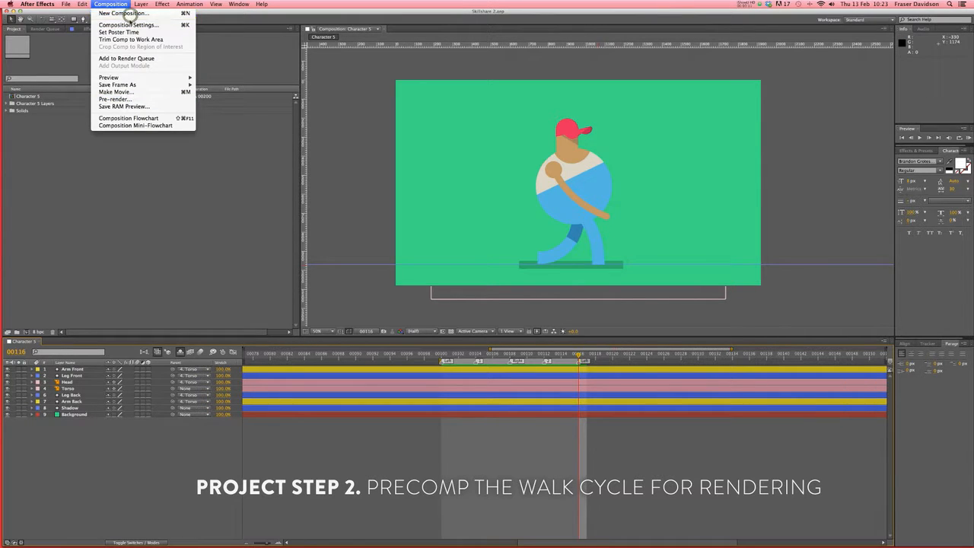
click(128, 25)
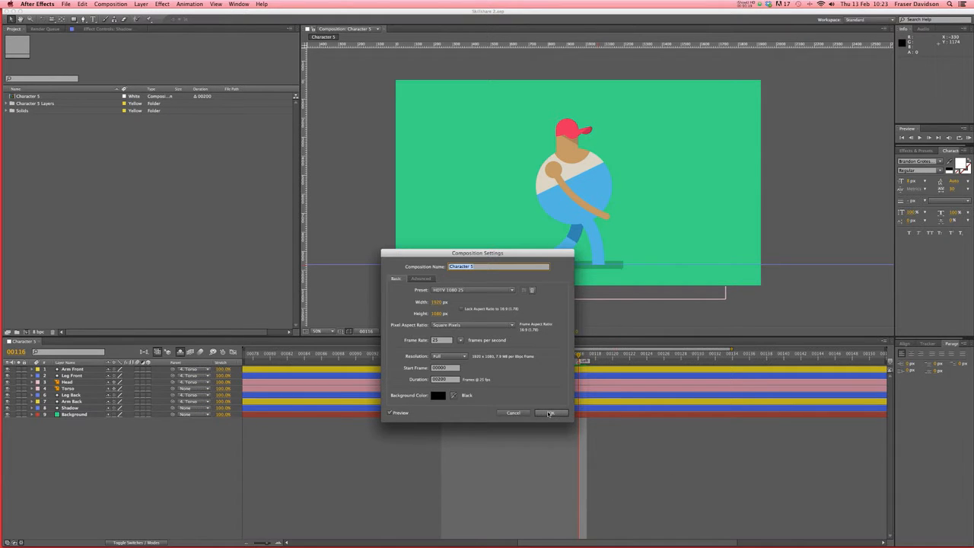
click(550, 413)
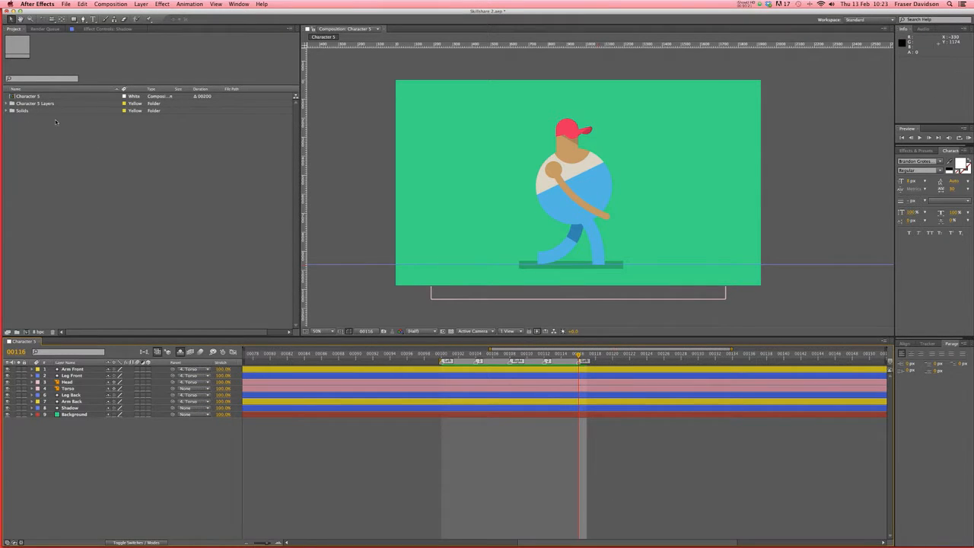
- Create a new composition from the Character 5 composition and go to frame 100 in it
drag(31, 96, 37, 98)
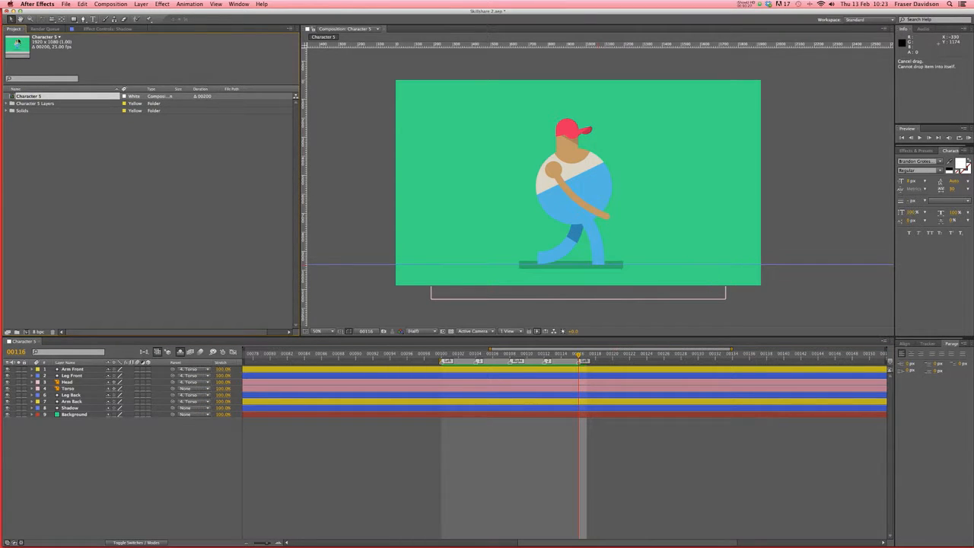
drag(28, 97, 26, 333)
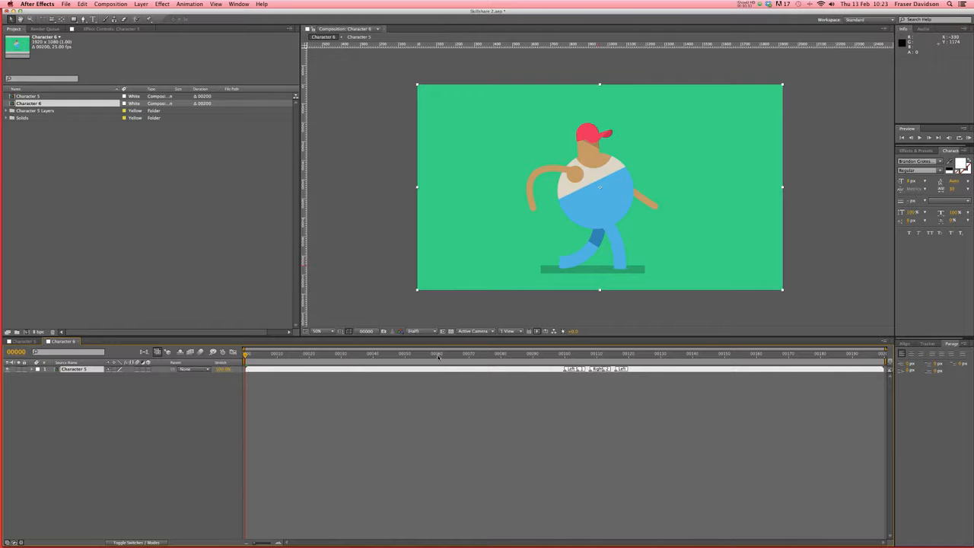
click(564, 354)
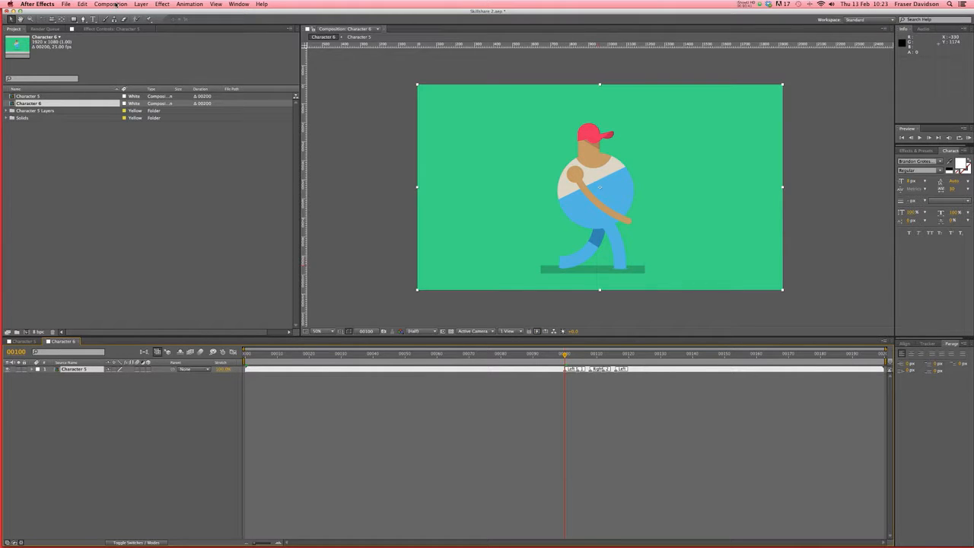
- Rename the new composition as Character Dribbble in its composition settings
click(114, 5)
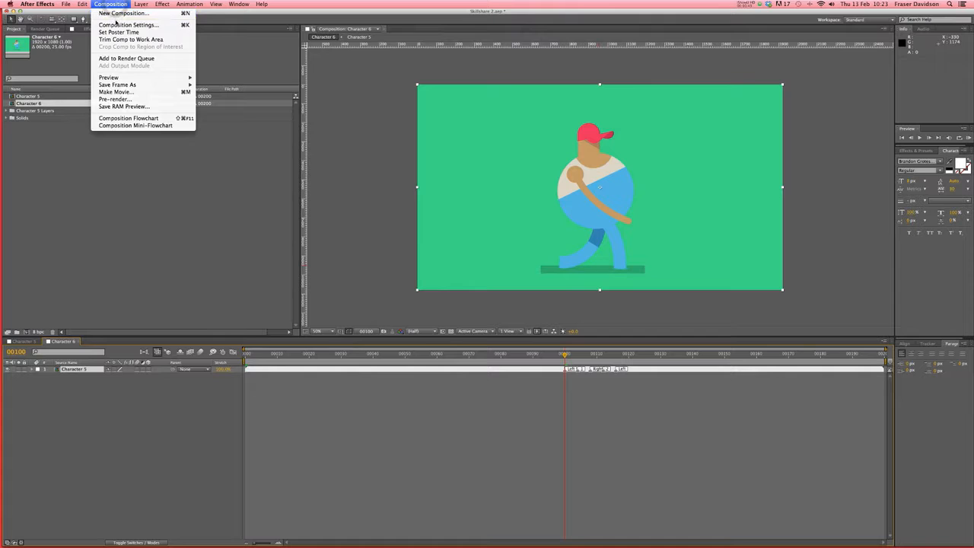
click(118, 25)
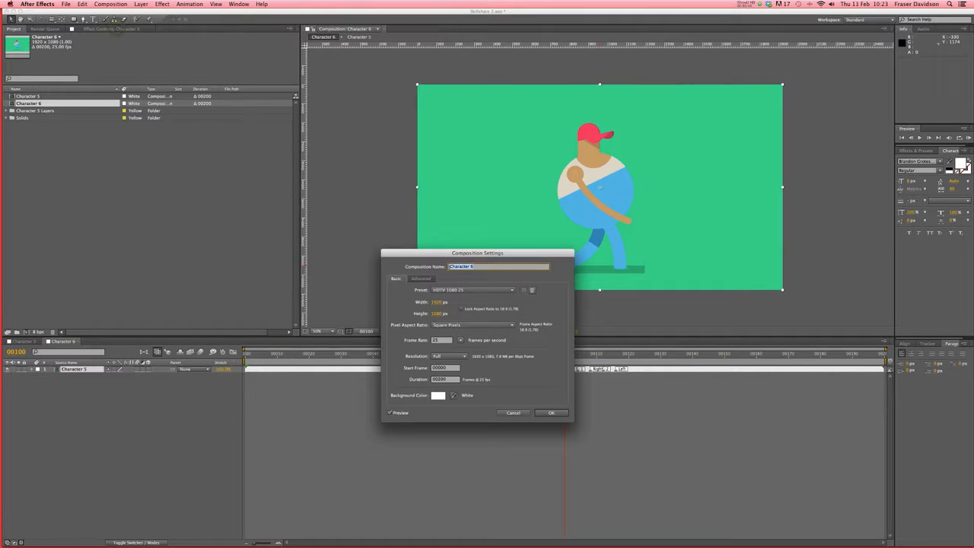
click(480, 267)
text(C)
text(ribbble)
- Set the Character Dribbble composition's size to 400 px wide by 300 px high
click(439, 302)
text(45)
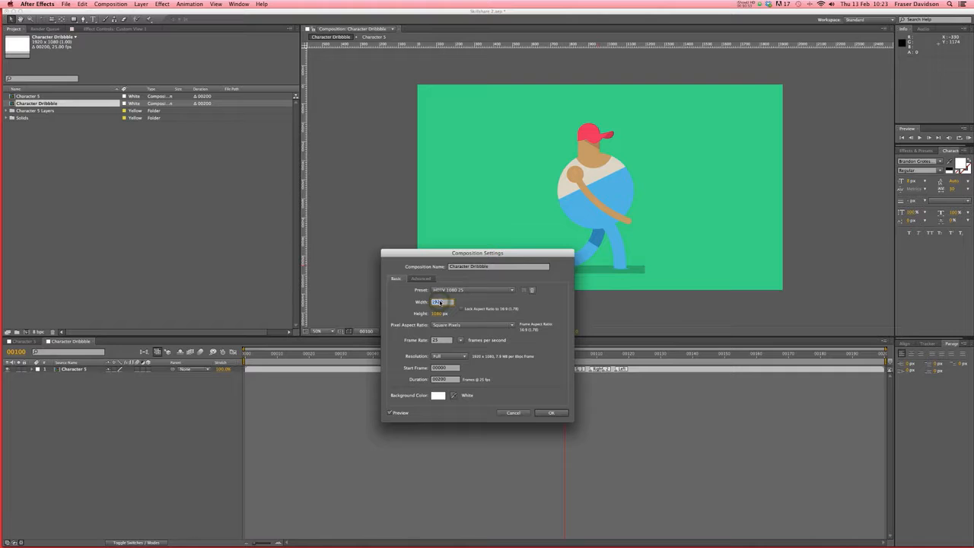
key(BackSpace)
text(00)
key(Tab)
text(300)
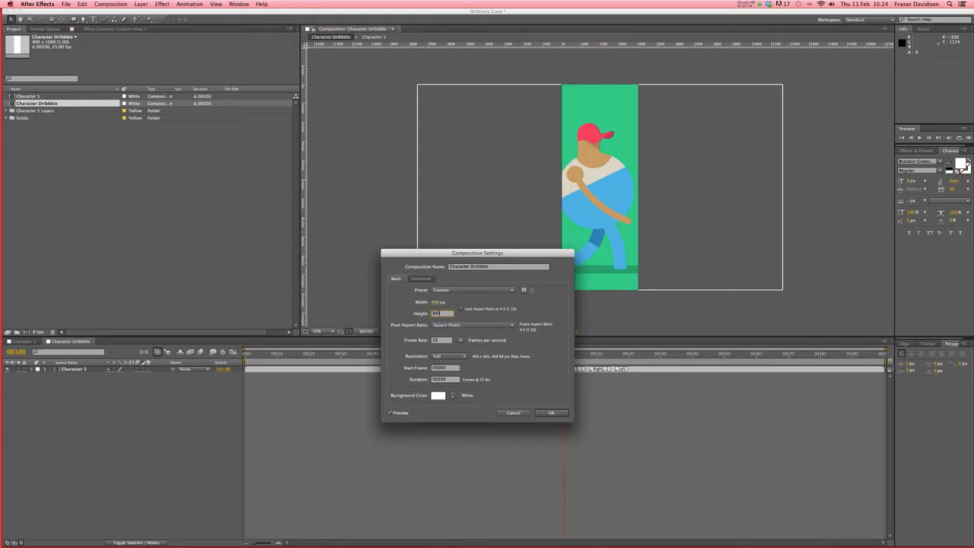
click(552, 413)
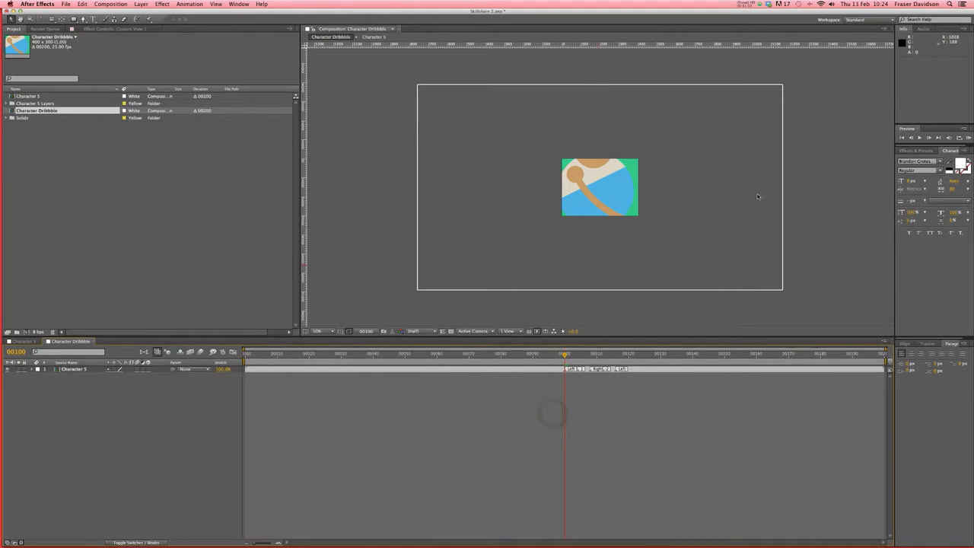
- Scale the Character 5 layer to about 29% to fit the small frame, and display the composition at Full resolution and 100% magnification
click(764, 171)
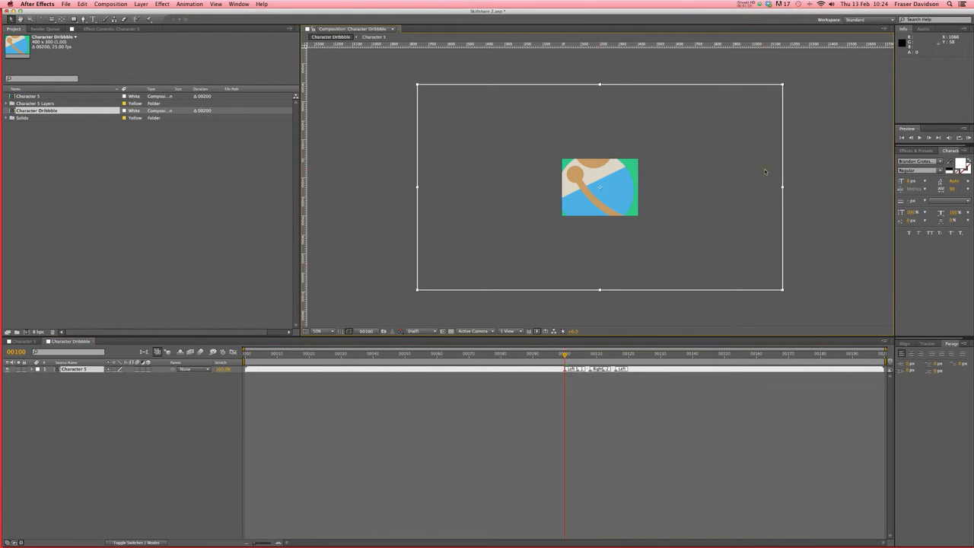
drag(783, 189, 653, 193)
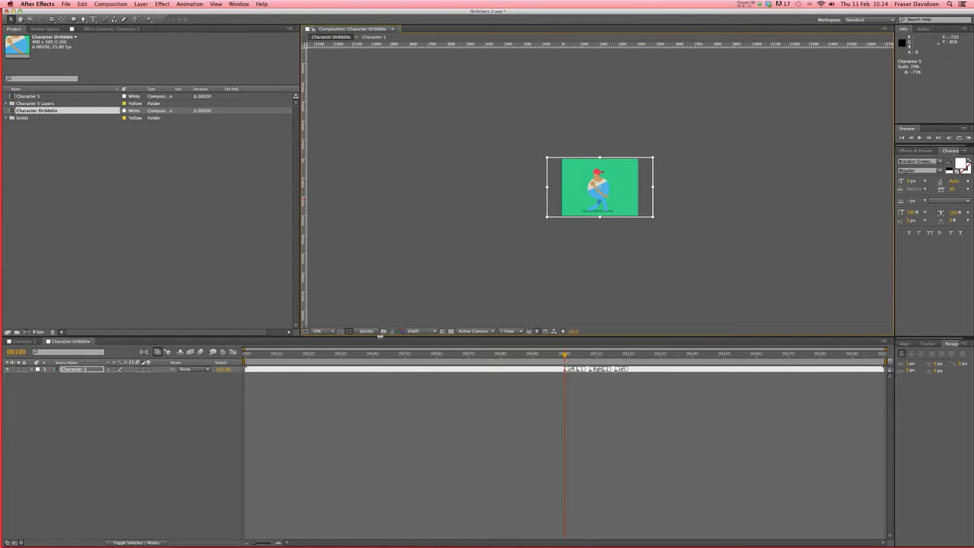
click(417, 332)
click(420, 344)
click(323, 332)
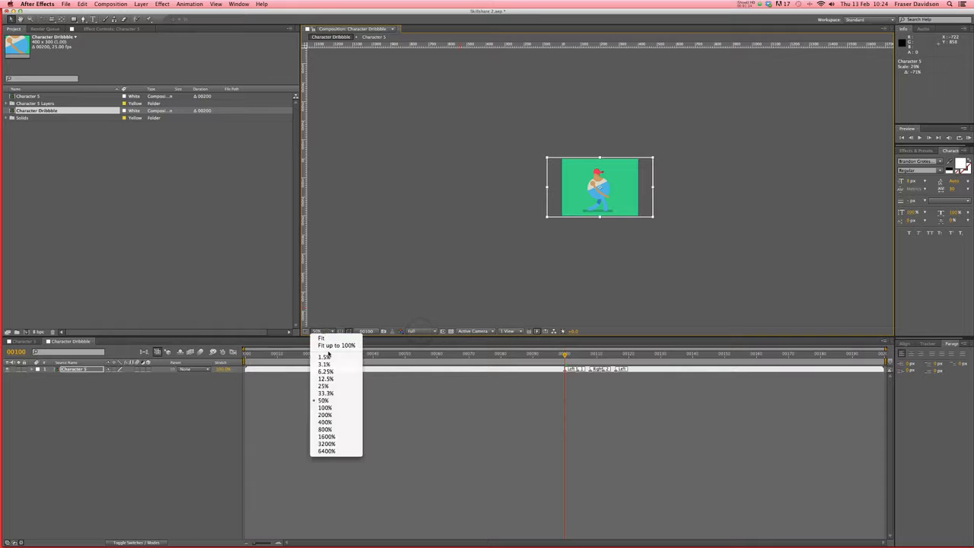
click(329, 408)
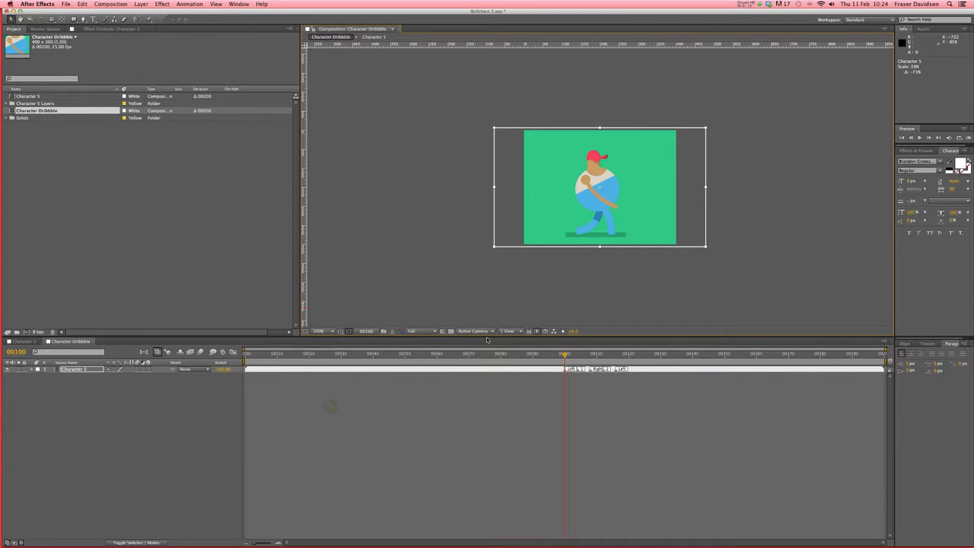
- Roughly narrow the Character Dribbble work area to frames 97 to 120, around the walk-cycle markers
click(279, 543)
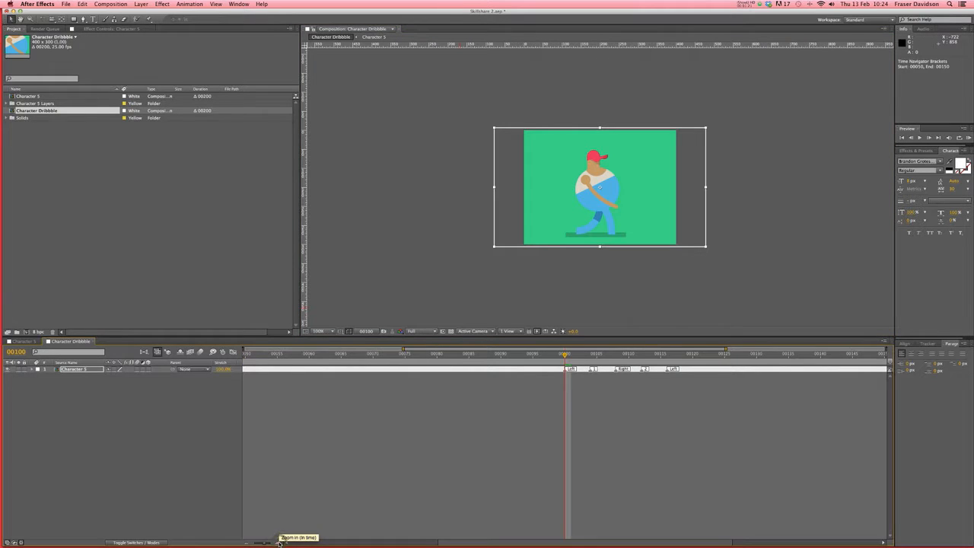
click(248, 542)
drag(244, 360, 555, 361)
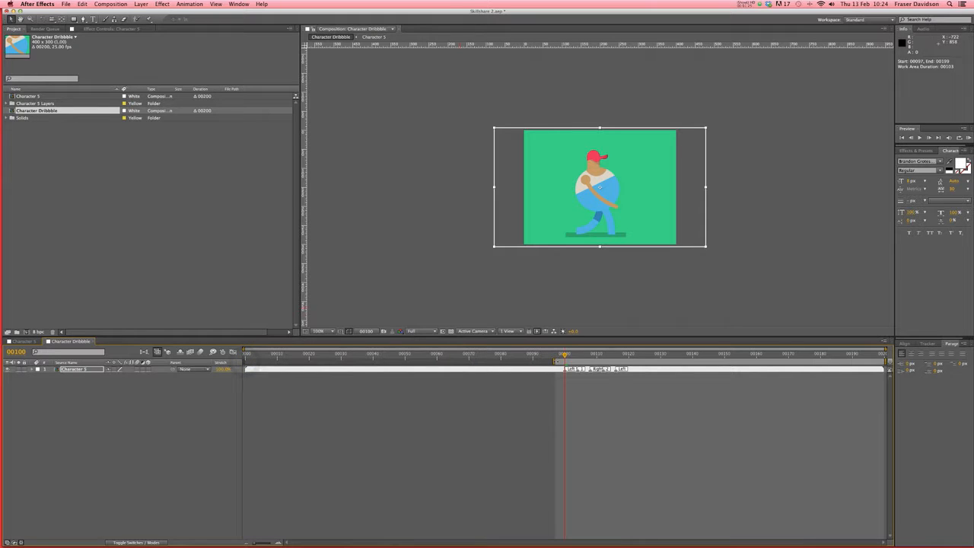
click(635, 354)
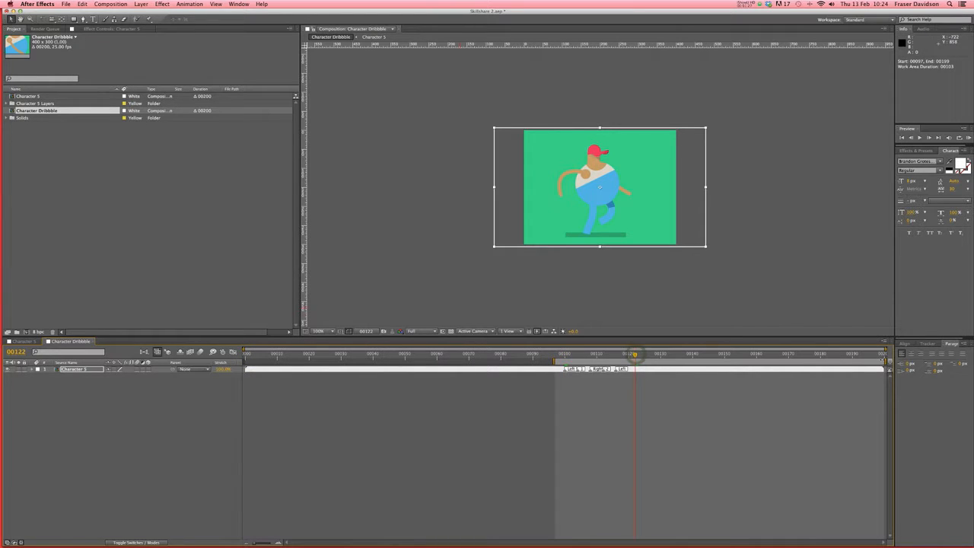
drag(885, 360, 632, 360)
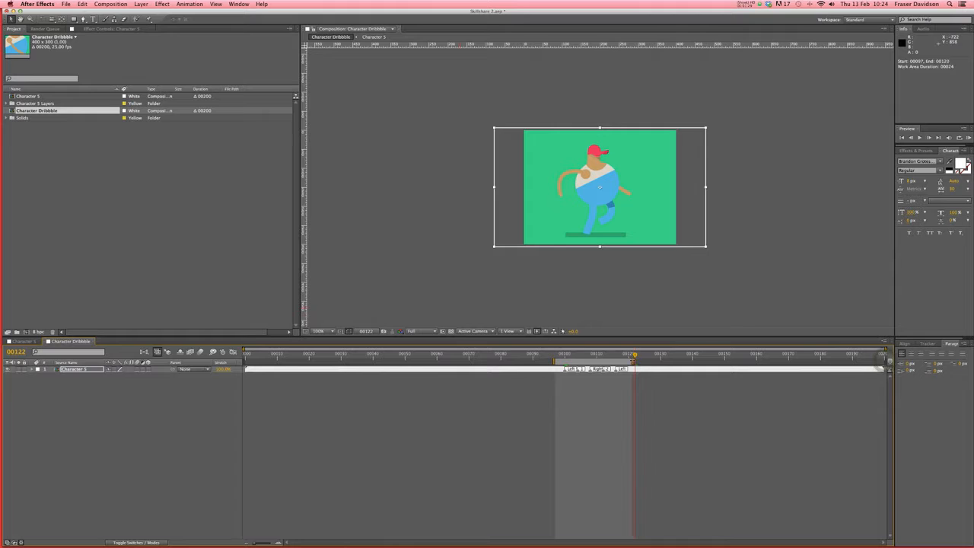
- Trim the work area to exactly one walk cycle, from frame 100 to frame 115, and save the project
click(278, 543)
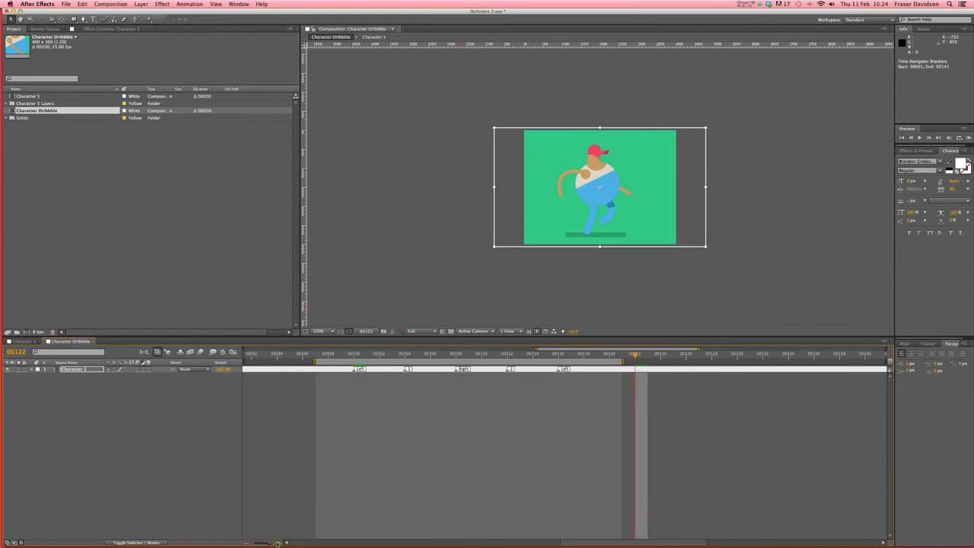
click(394, 451)
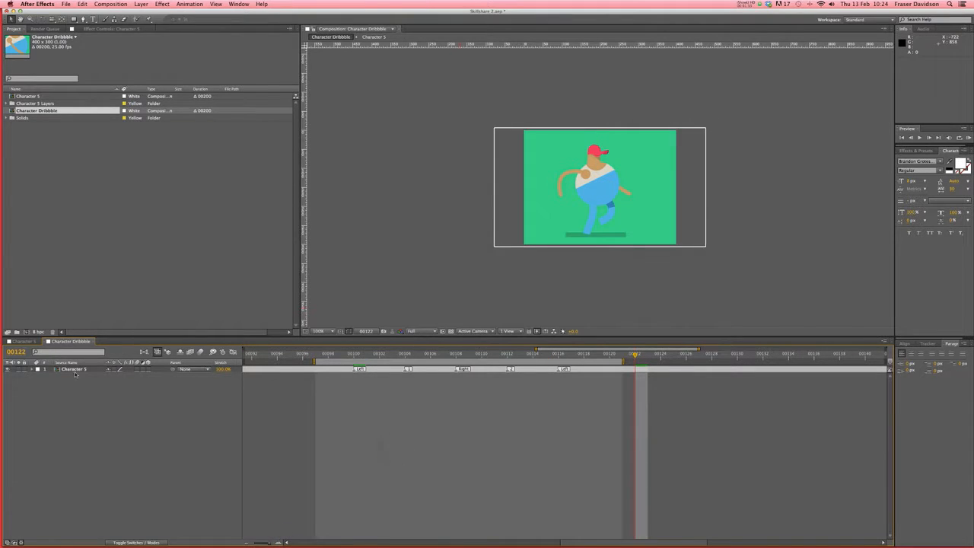
click(353, 355)
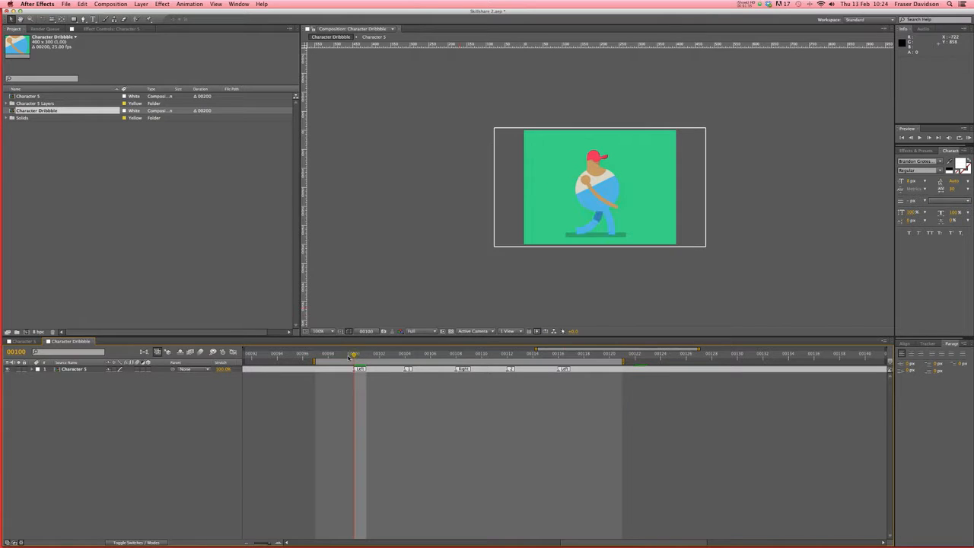
key(b)
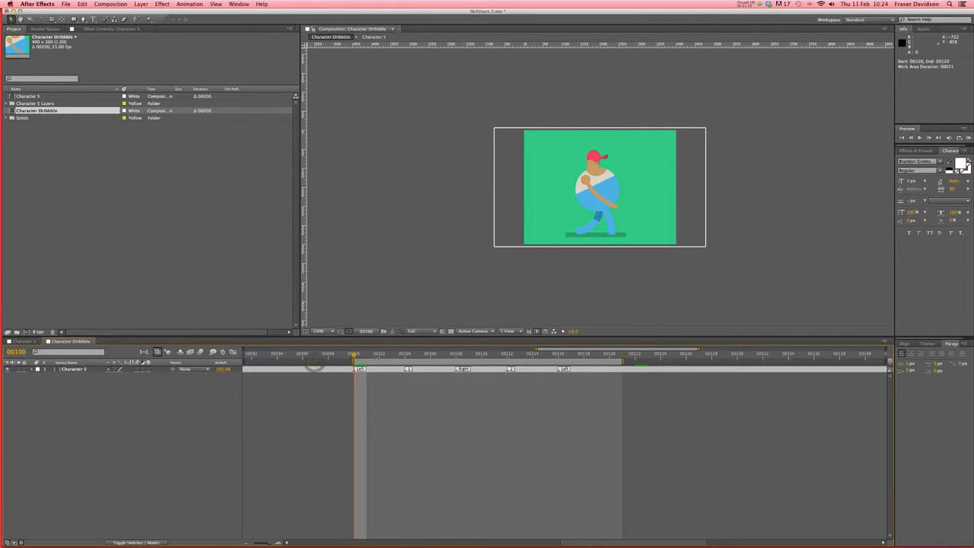
drag(622, 360, 558, 360)
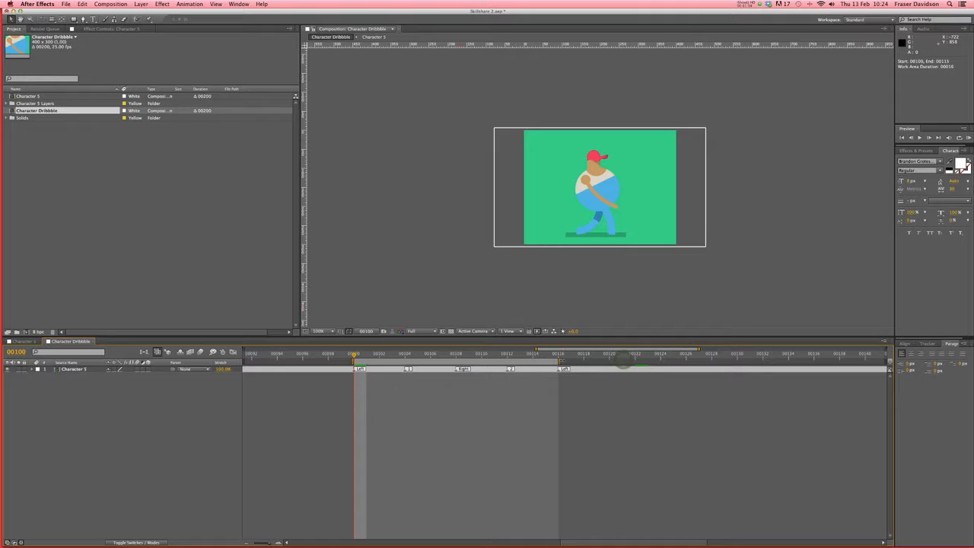
key(super+s)
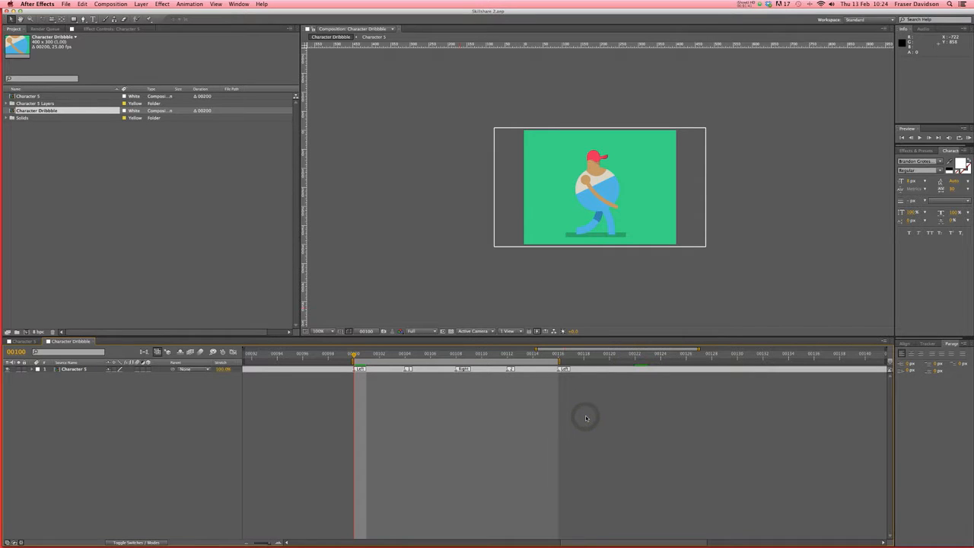
- Play RAM previews of the trimmed work area to check the walk-cycle loop
click(969, 137)
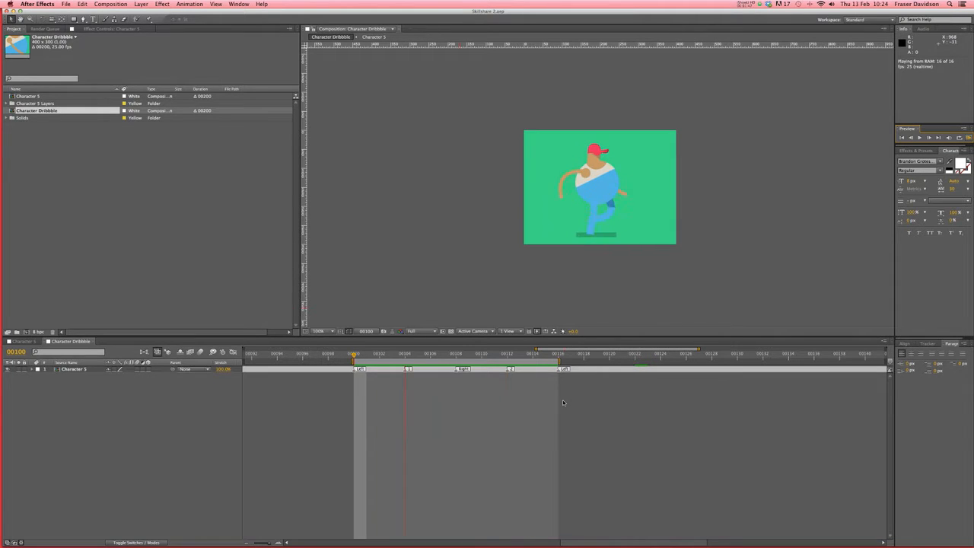
key(space)
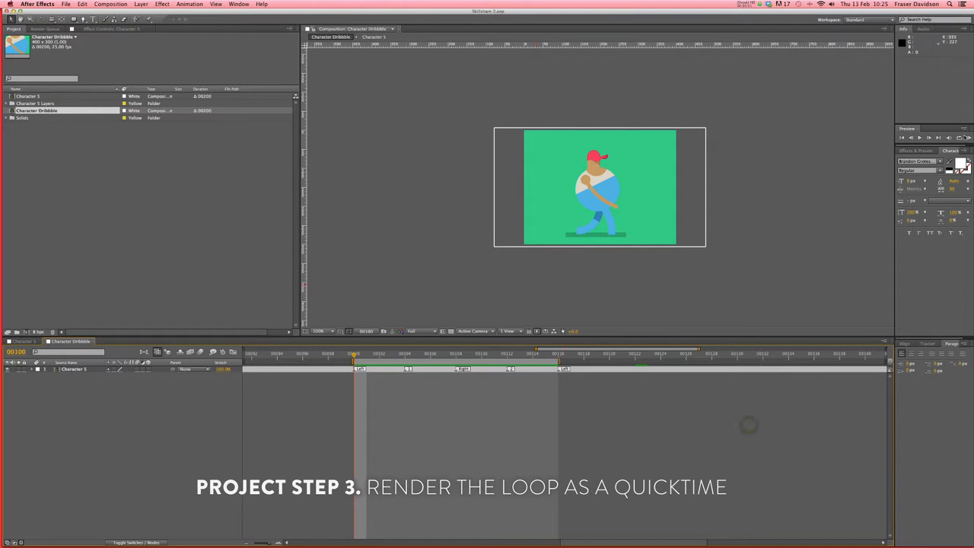
click(968, 137)
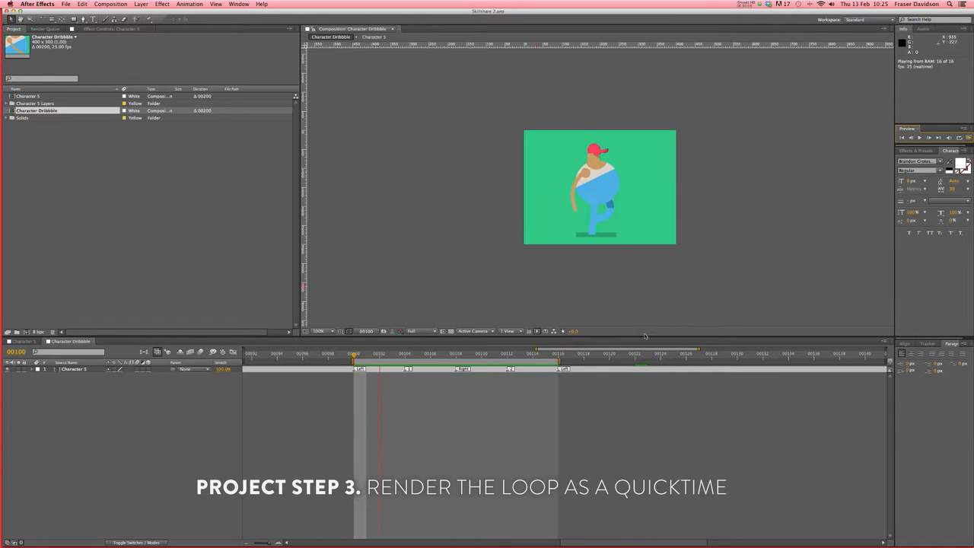
key(space)
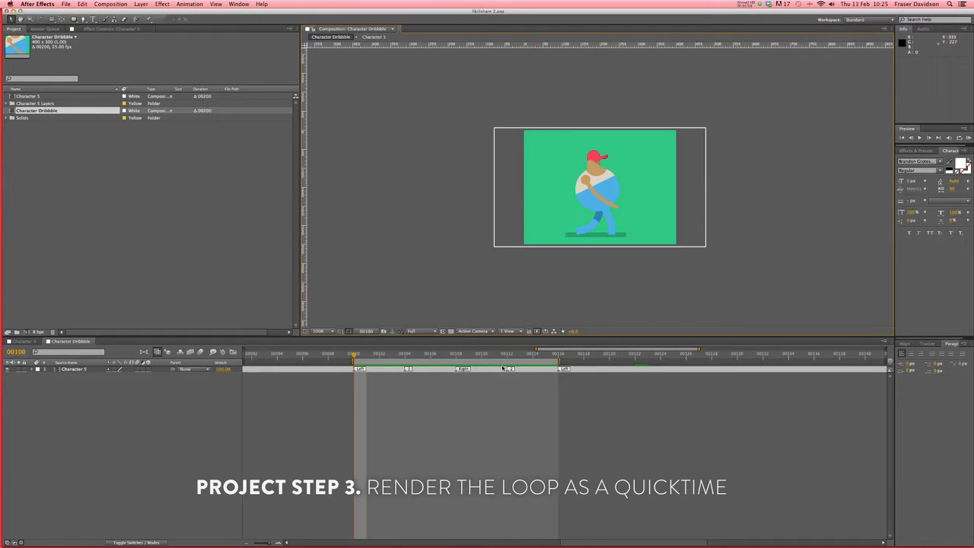
- Add Character Dribbble to the render queue and accept QuickTime output settings with Animation compression, RGB channels and no audio
click(115, 5)
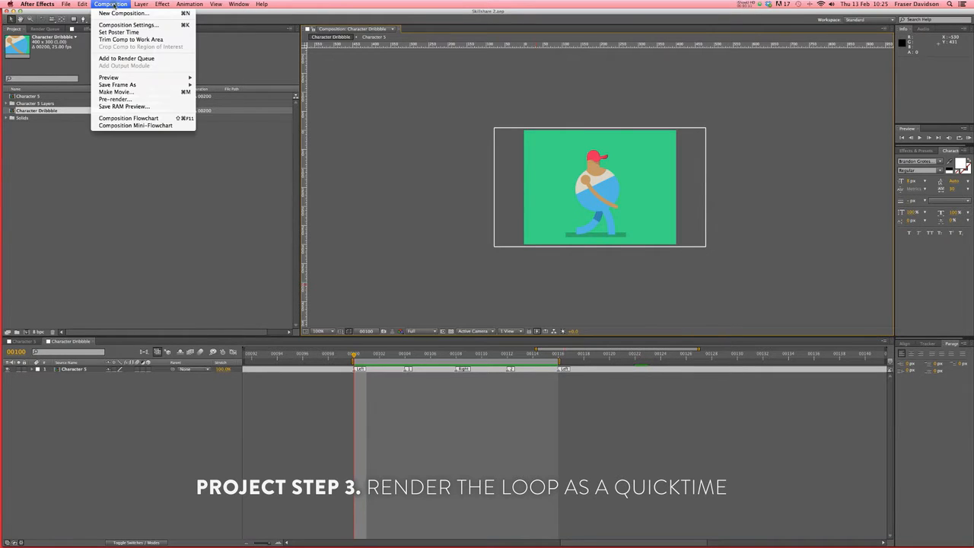
click(128, 93)
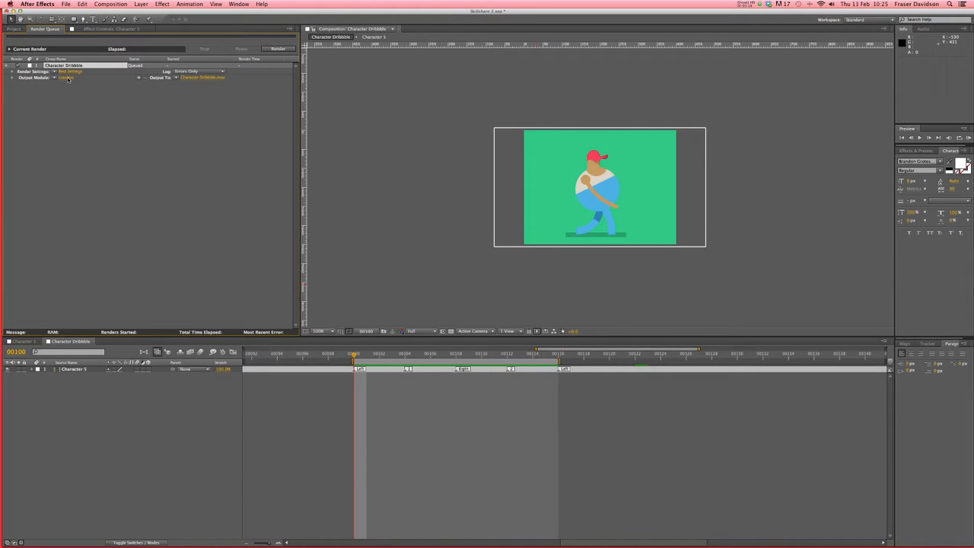
click(67, 77)
drag(433, 162, 377, 135)
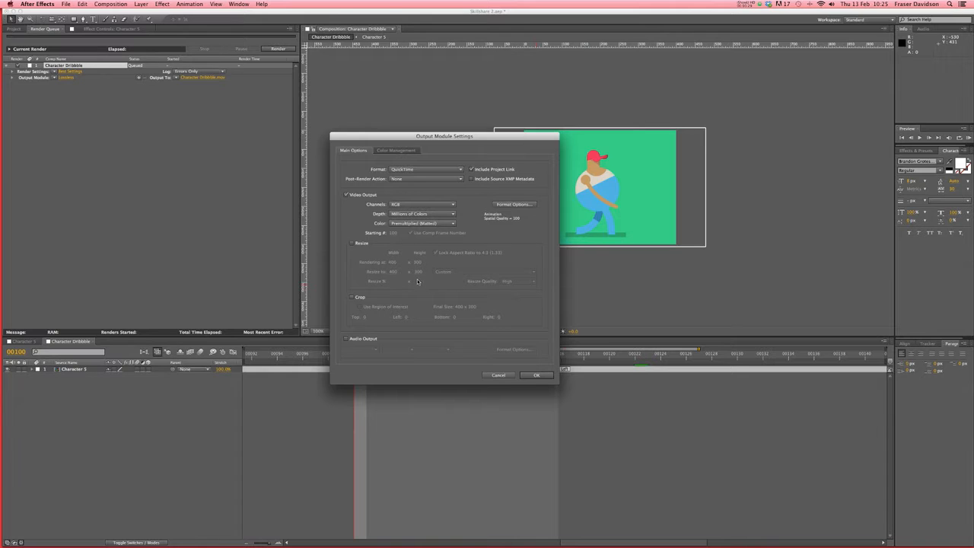
click(537, 375)
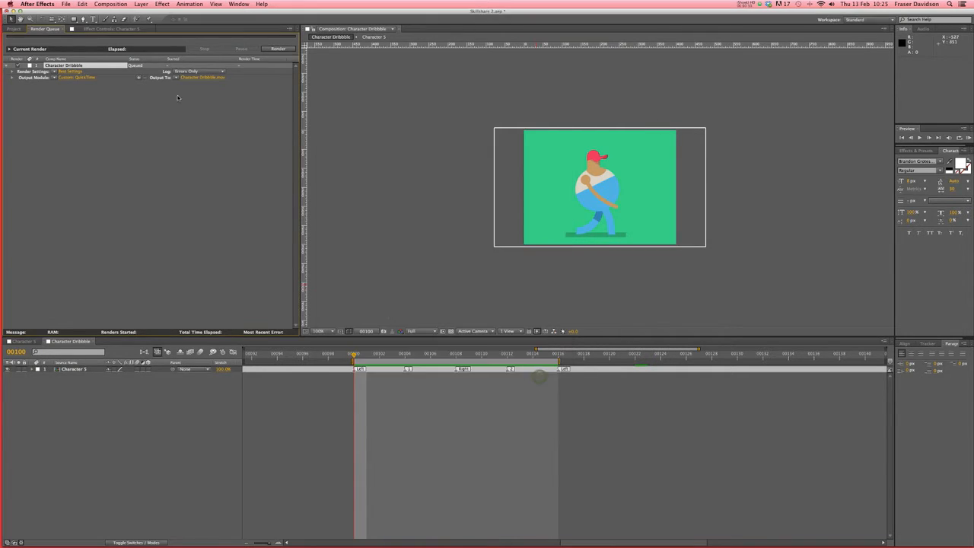
- Set the output movie to Character Dribbble on the Desktop and render it
click(200, 77)
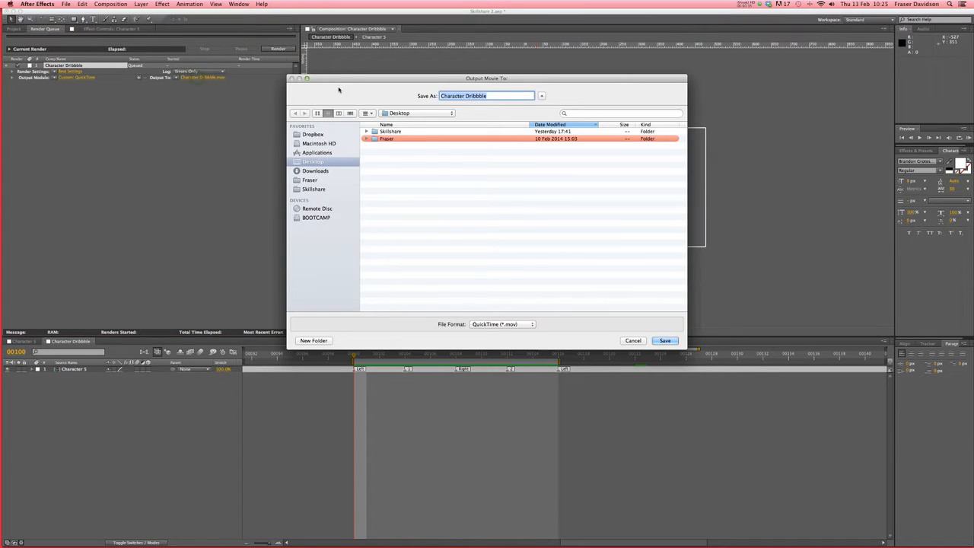
click(662, 340)
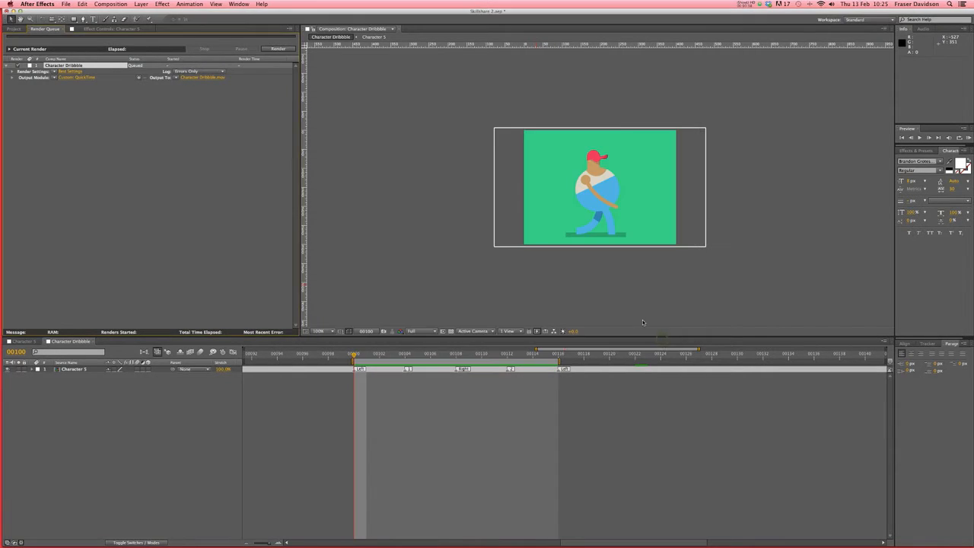
click(274, 49)
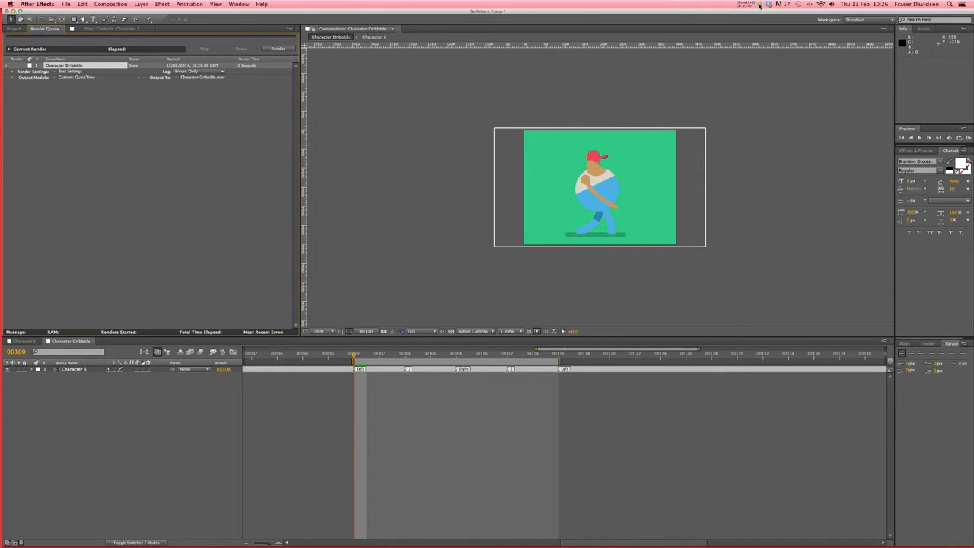
- Switch to Finder, open the rendered Character Dribbble.mov from the Desktop to check it, and close the movie
click(181, 531)
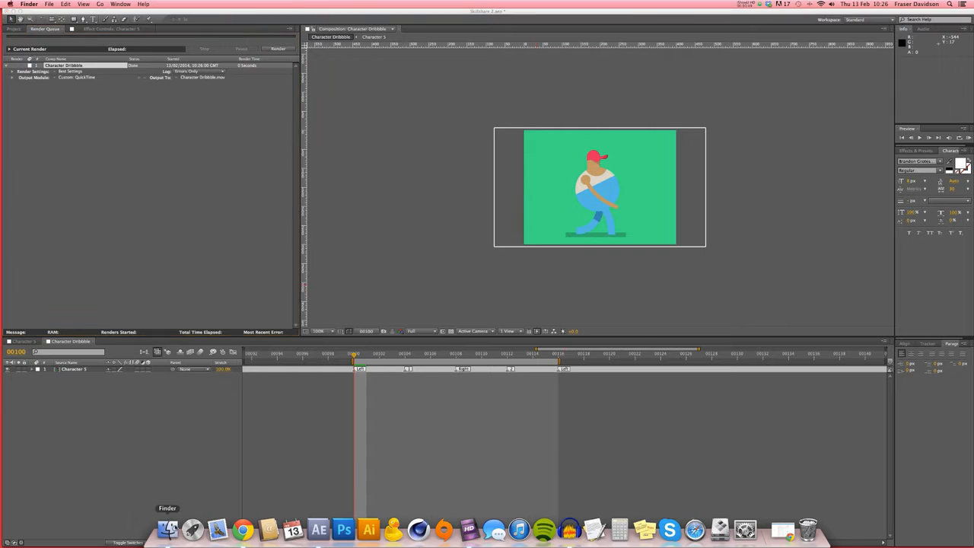
click(274, 189)
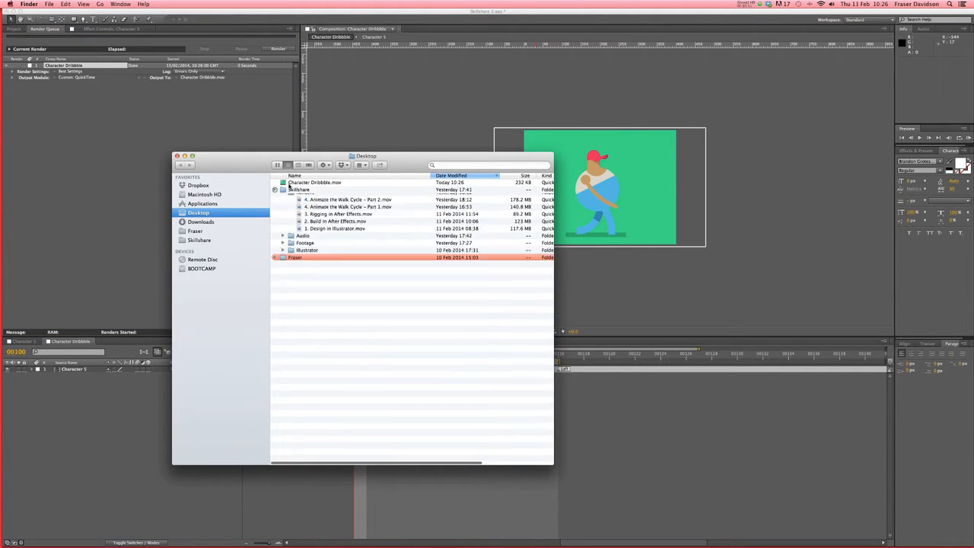
double_click(310, 183)
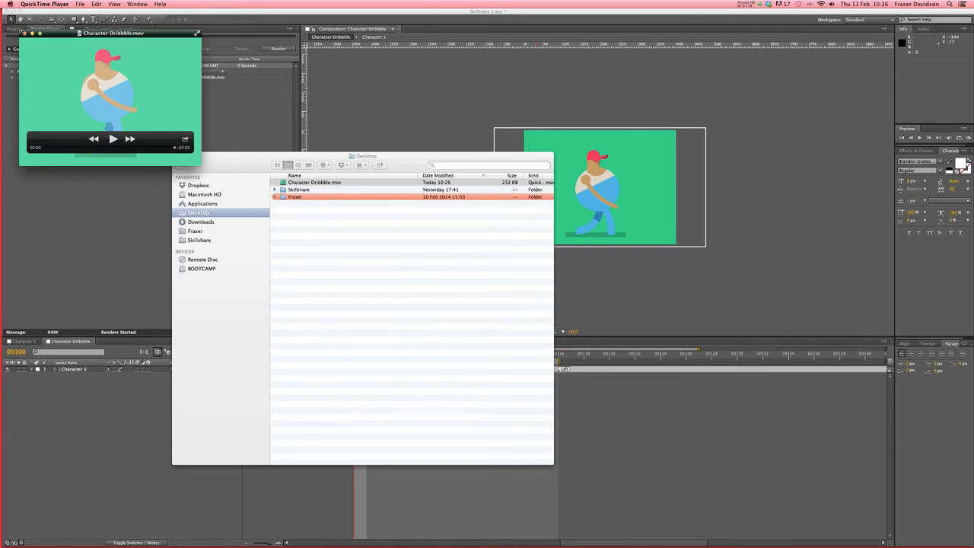
click(24, 33)
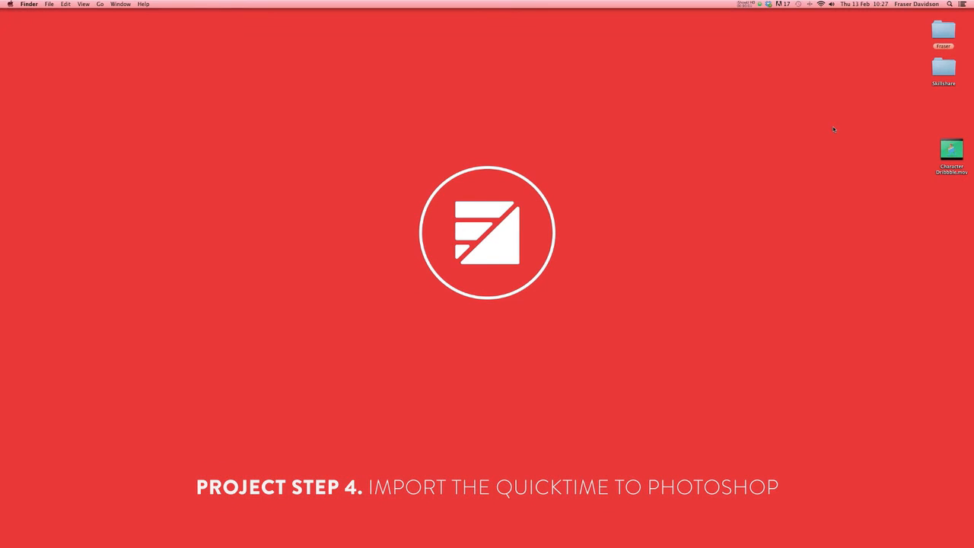
- Switch to Photoshop, open Character Dribbble.mov from the Desktop, and reposition and enlarge its document window
click(950, 148)
click(796, 137)
mouse_move(293, 544)
click(343, 529)
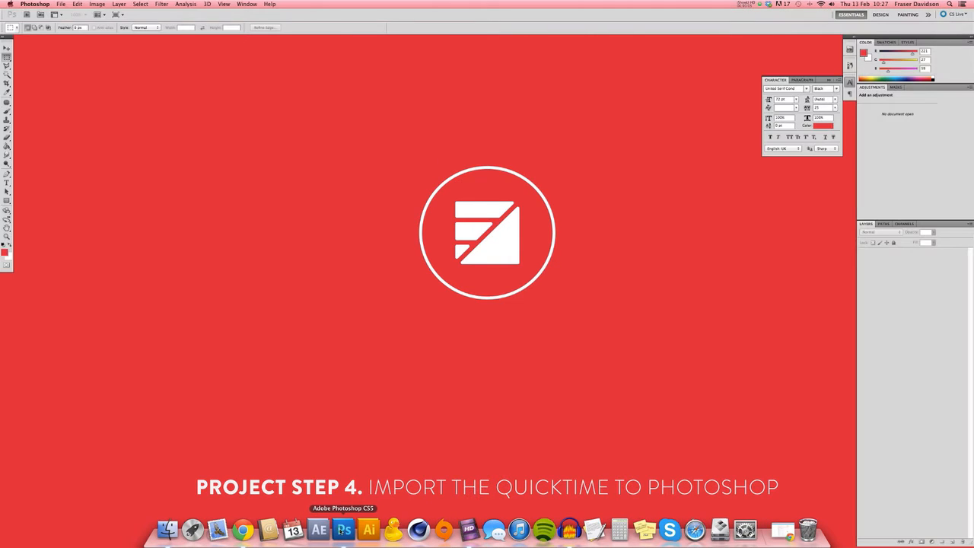
click(61, 4)
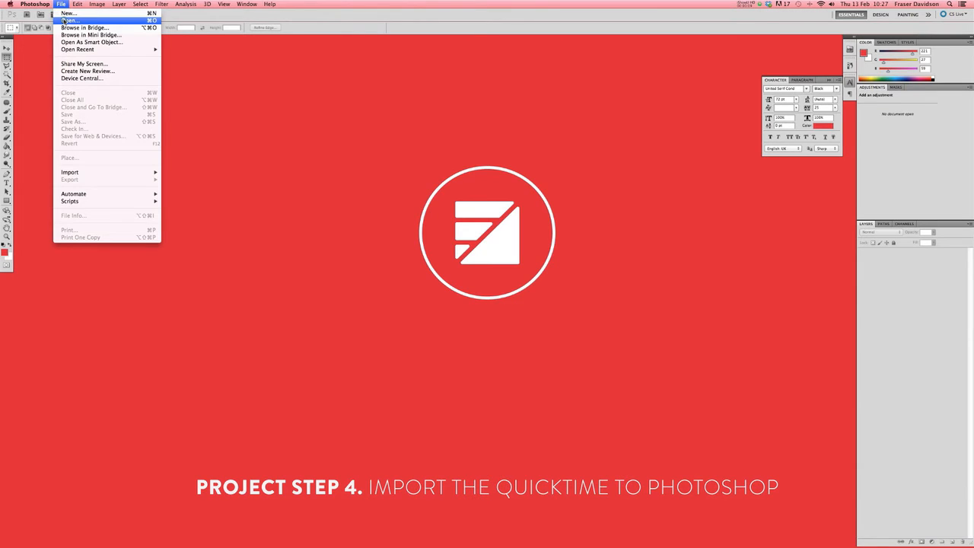
click(66, 21)
click(462, 99)
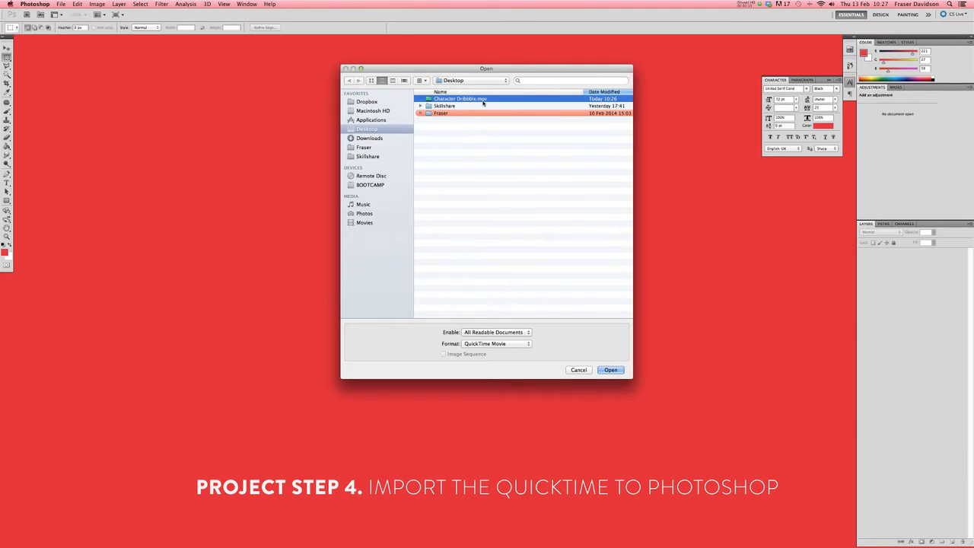
click(610, 370)
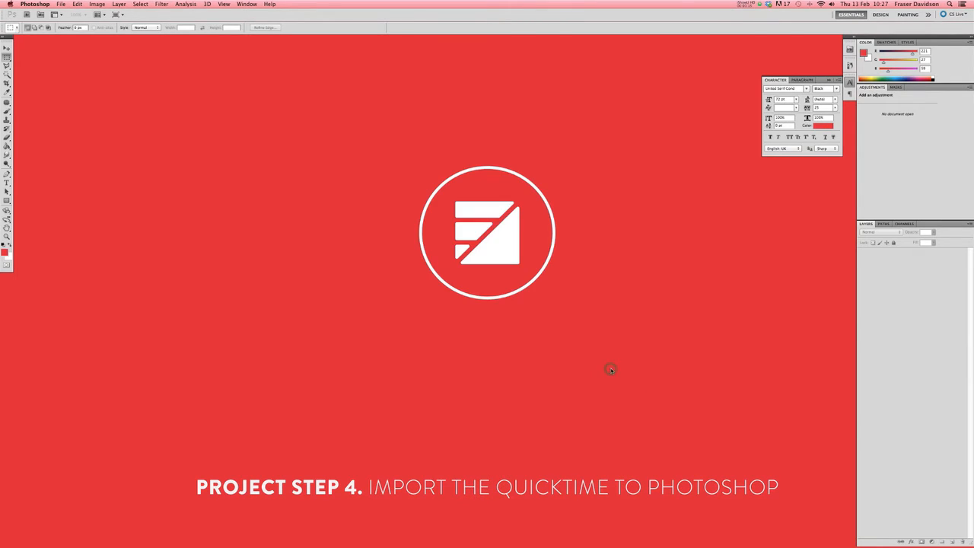
drag(122, 40, 265, 130)
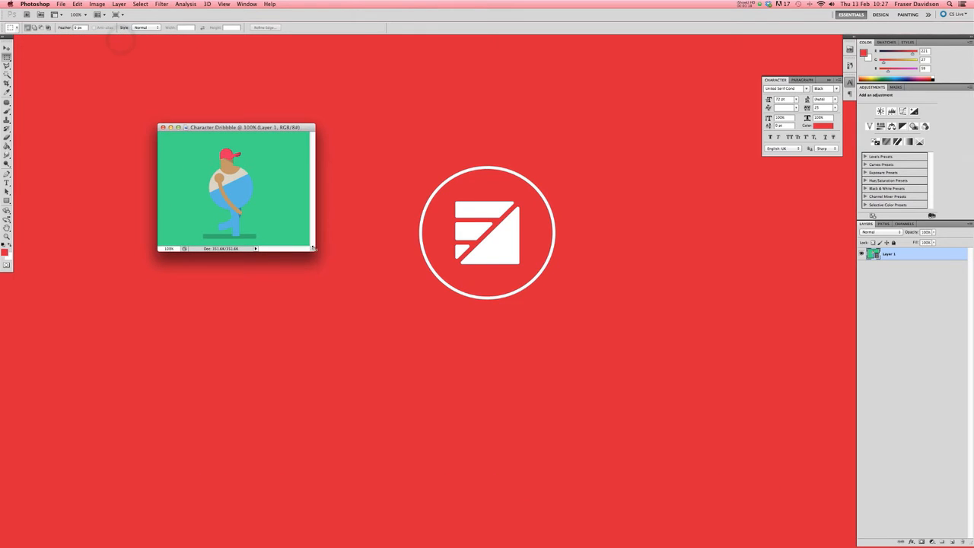
drag(312, 248, 367, 292)
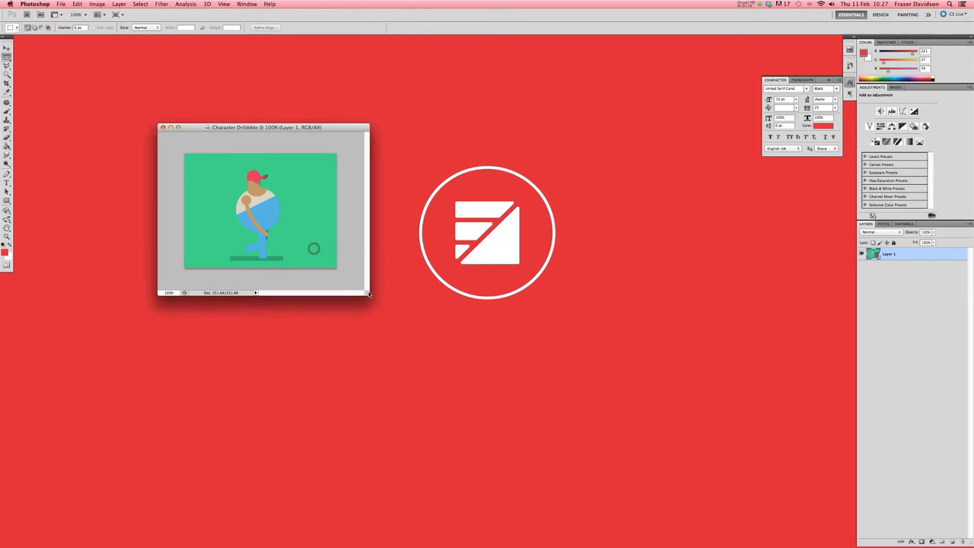
- Open Save for Web & Devices for Character Dribbble, move the dialog lower, and set the GIF's looping option to Forever
click(61, 4)
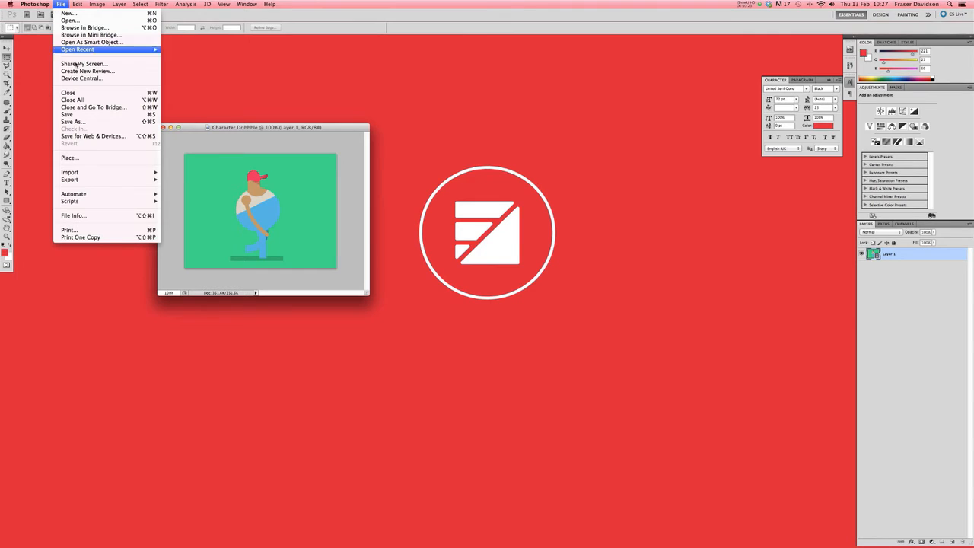
click(99, 136)
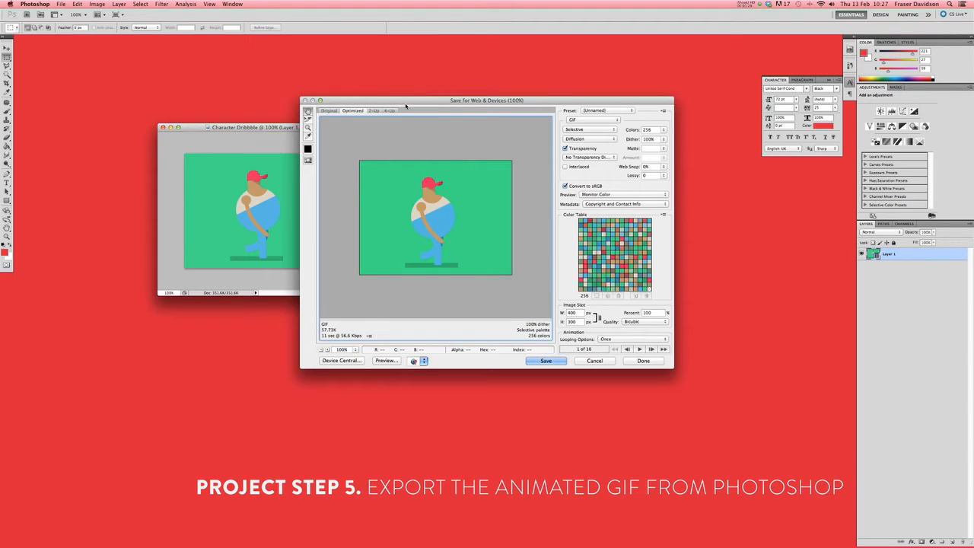
drag(409, 102, 413, 156)
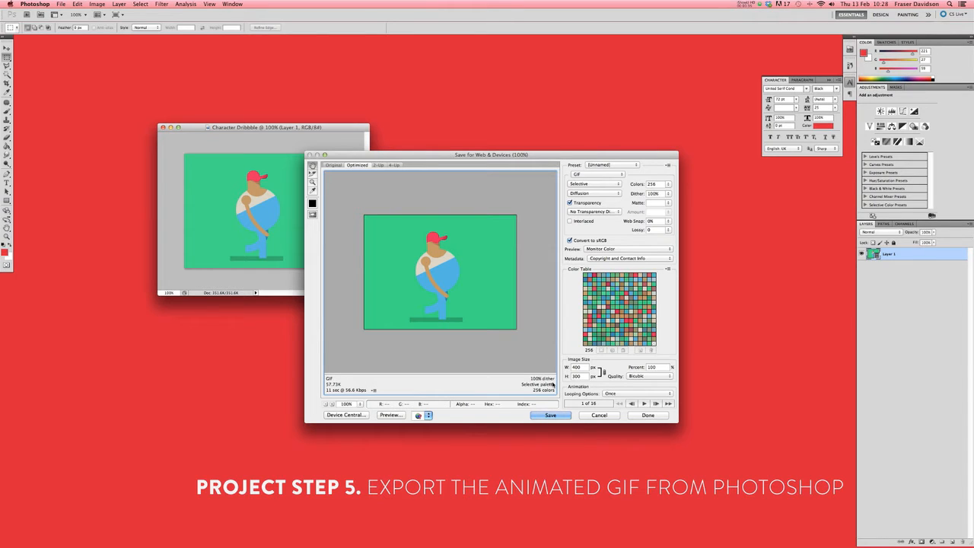
click(616, 394)
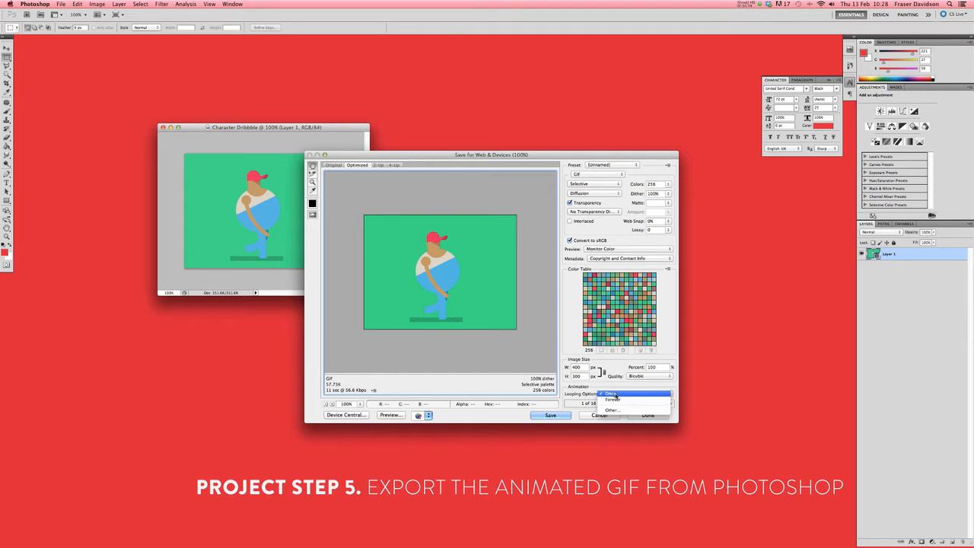
click(616, 400)
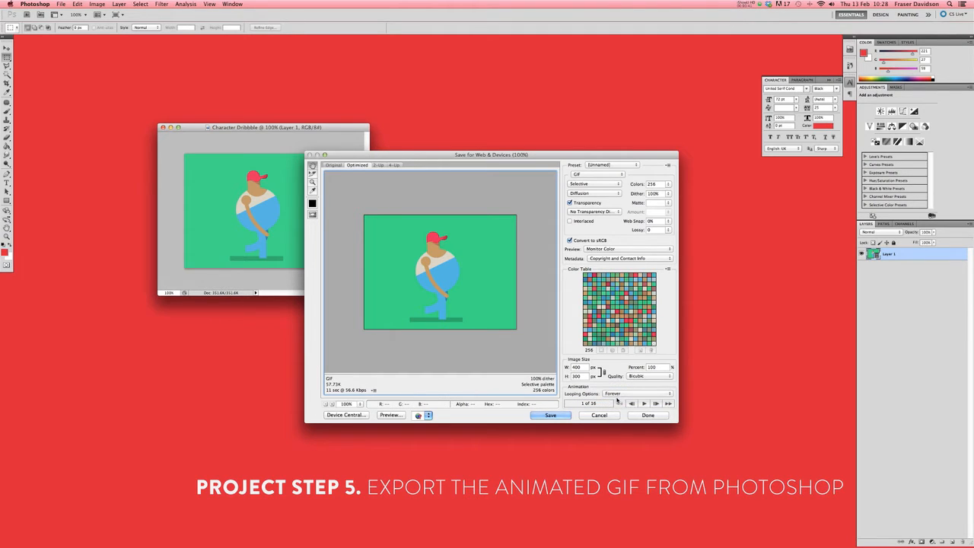
- Preview the looping GIF in Chrome, close the preview and browser window, and return to Photoshop
click(391, 414)
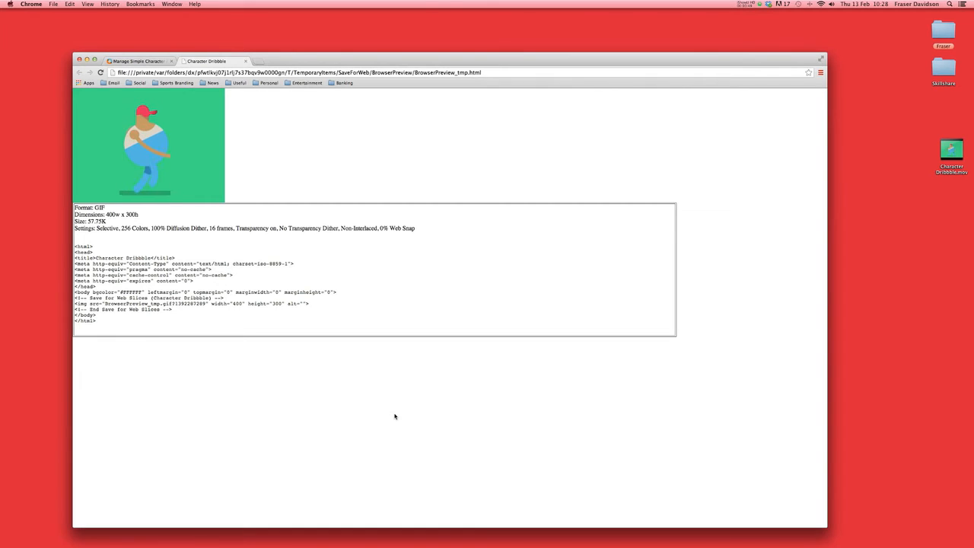
click(246, 61)
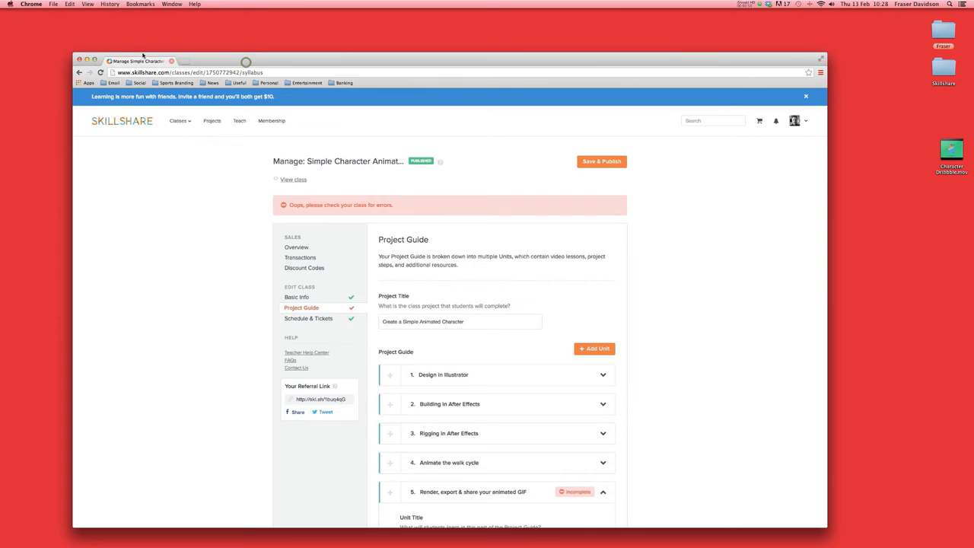
click(81, 60)
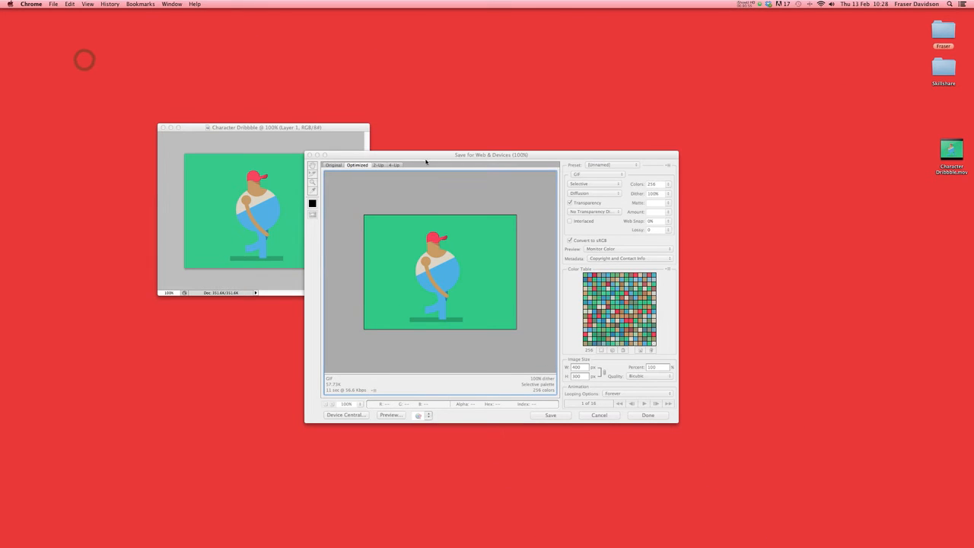
click(426, 161)
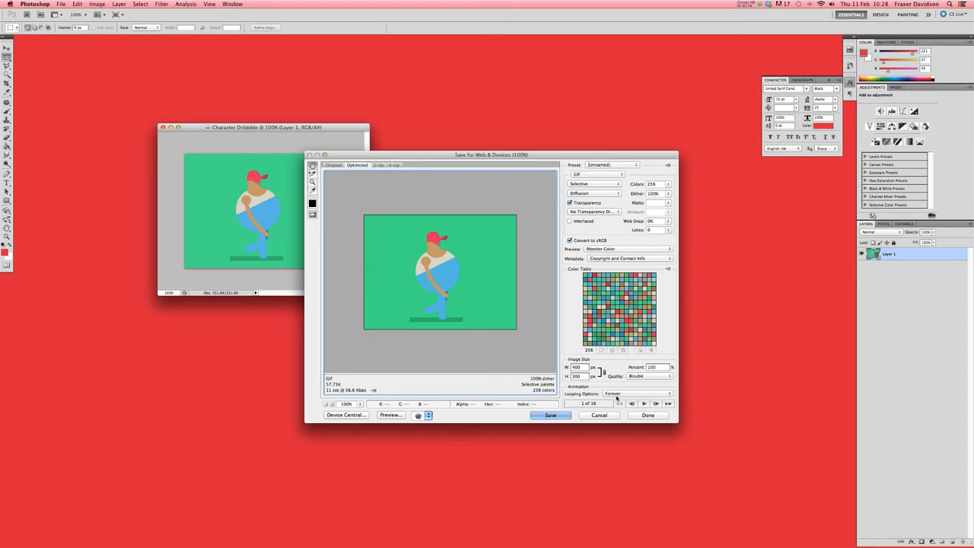
- Save the optimized animation to the Desktop as Character-Dribbble.gif with the Images Only format
click(554, 415)
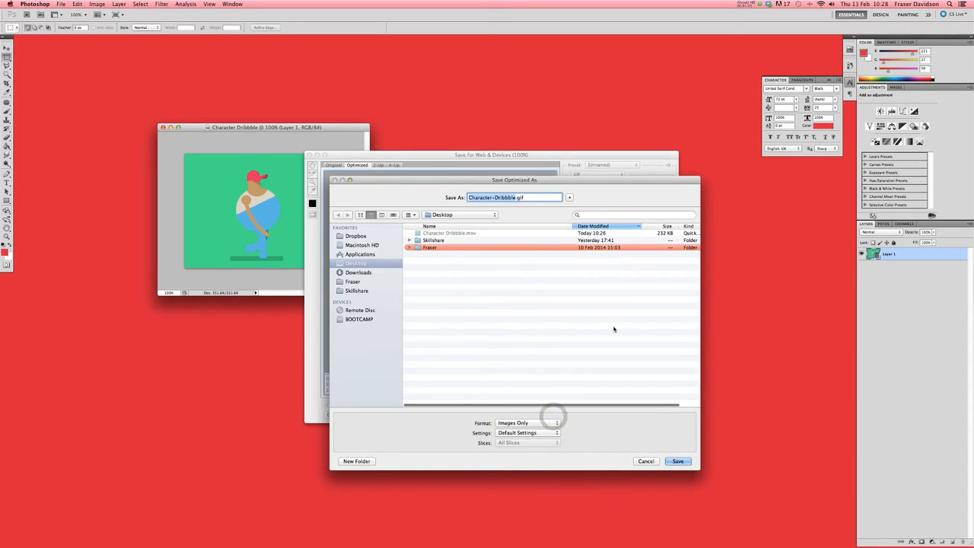
click(678, 461)
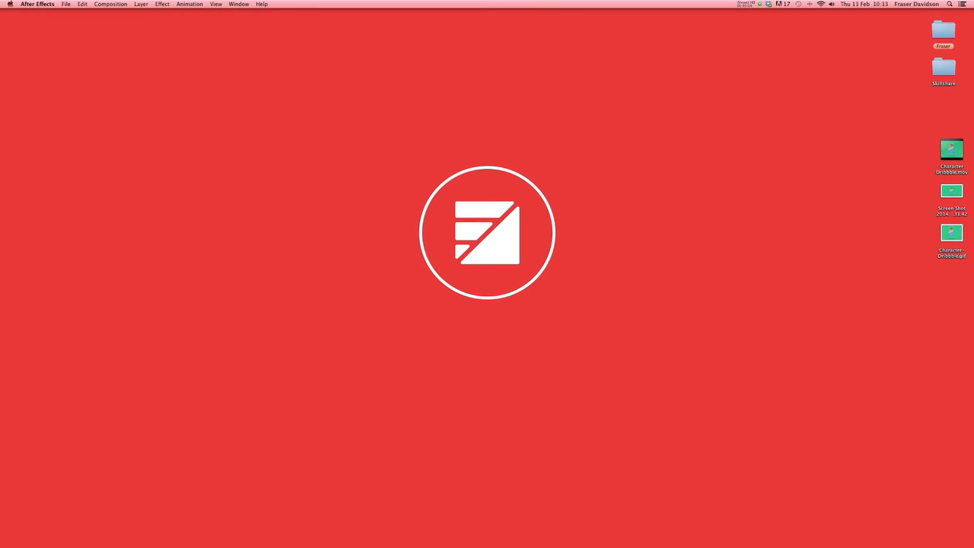
- Switch to Chrome, upload Character-Dribbble.gif from the Desktop as a new Dribbble shot, and publish it as Final Animated GIF
mouse_move(682, 528)
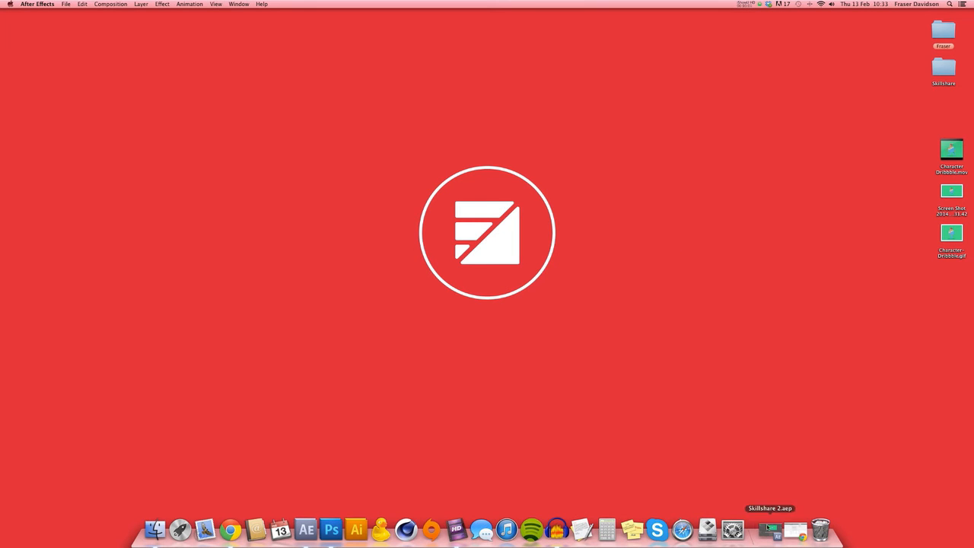
click(795, 528)
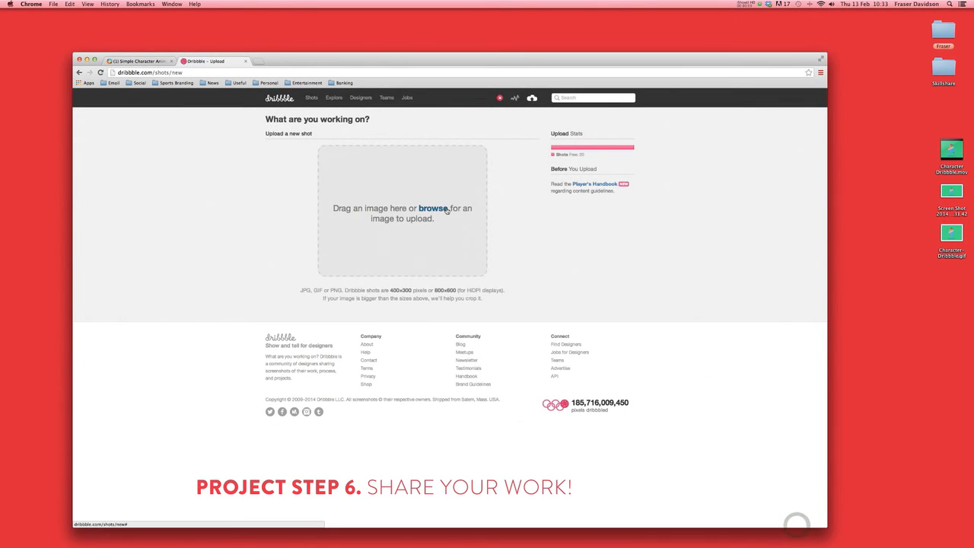
click(383, 213)
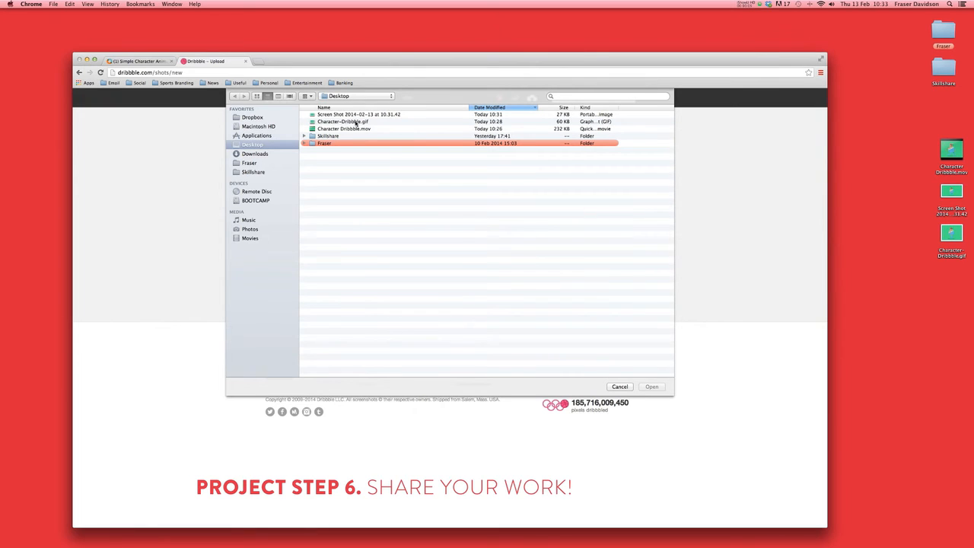
click(354, 121)
click(651, 387)
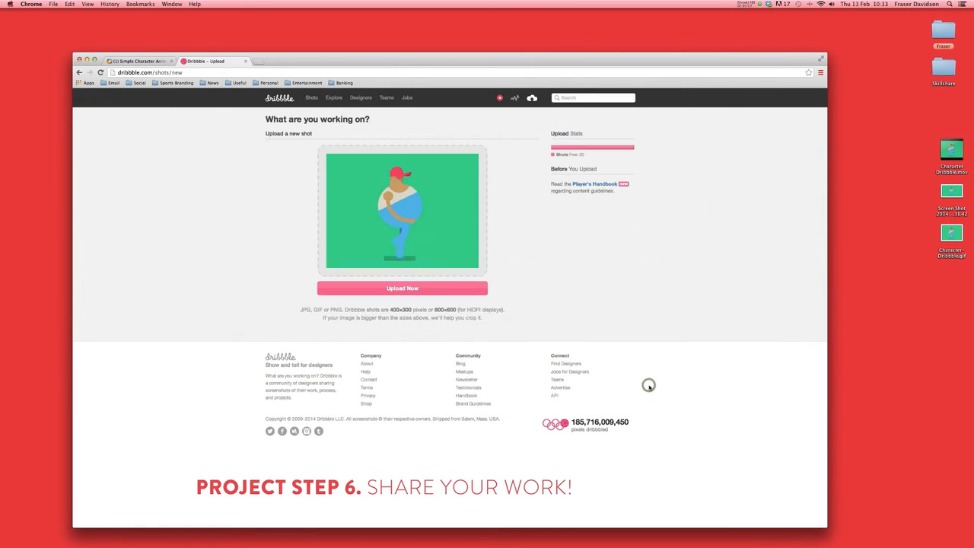
click(452, 288)
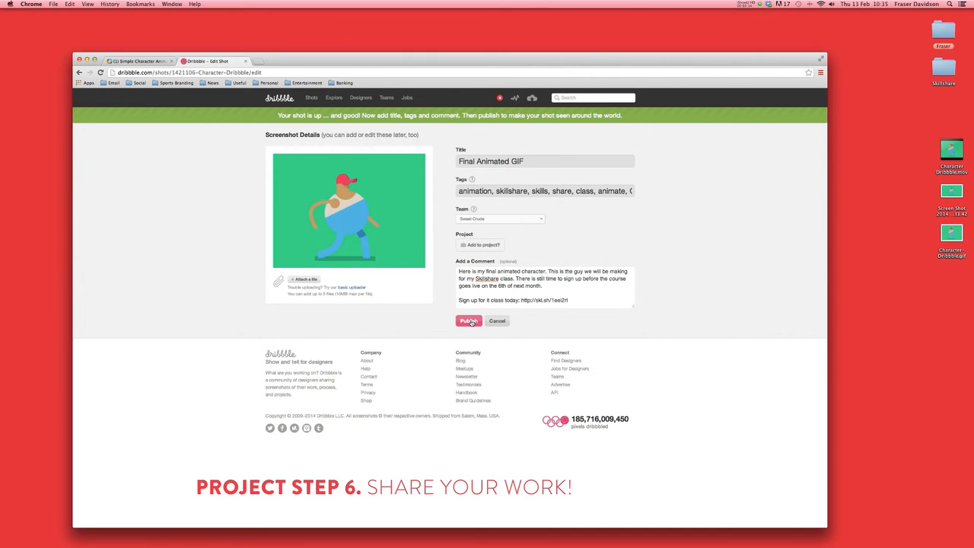
click(471, 322)
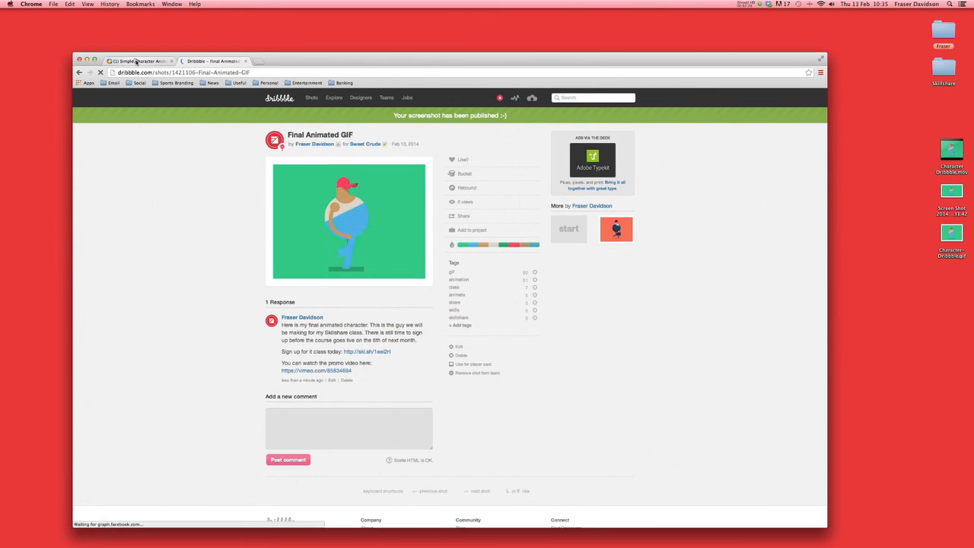
- Go to the Skillshare class page and submit the feedback post on the Simple Character Animation - My GIF project
click(136, 60)
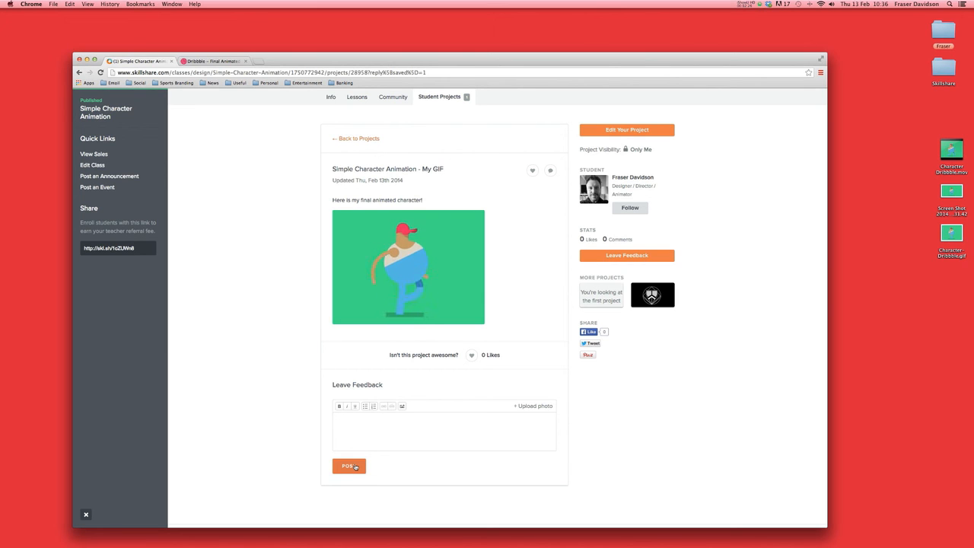
click(355, 466)
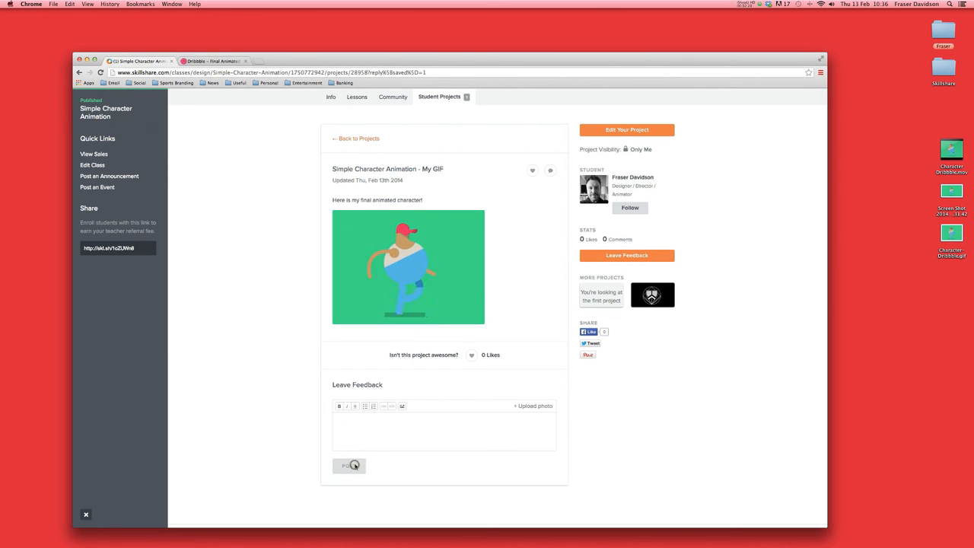